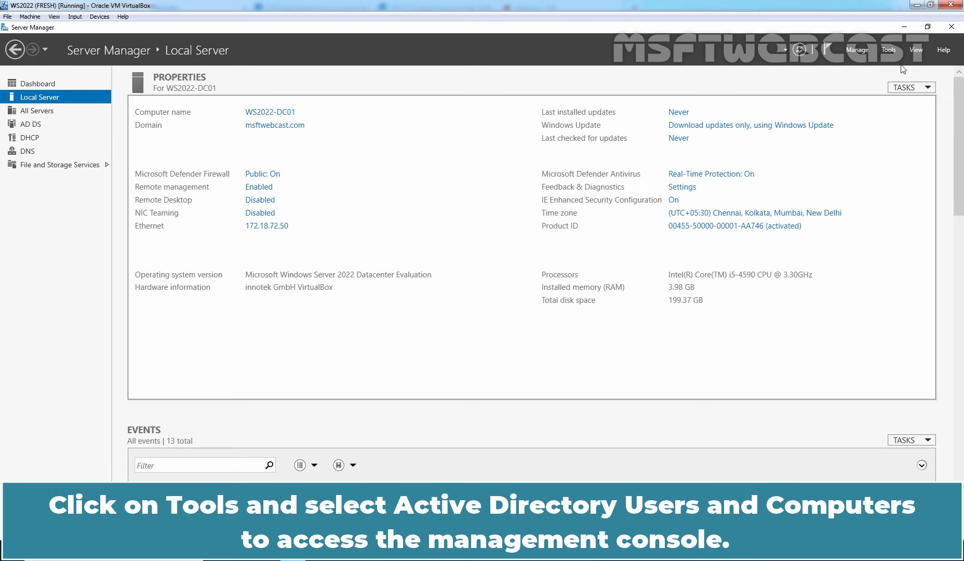
Launch Active Directory Users and Computers from Server Manager's Tools menu.
{"action": "left_click", "coordinate": [891, 52]}
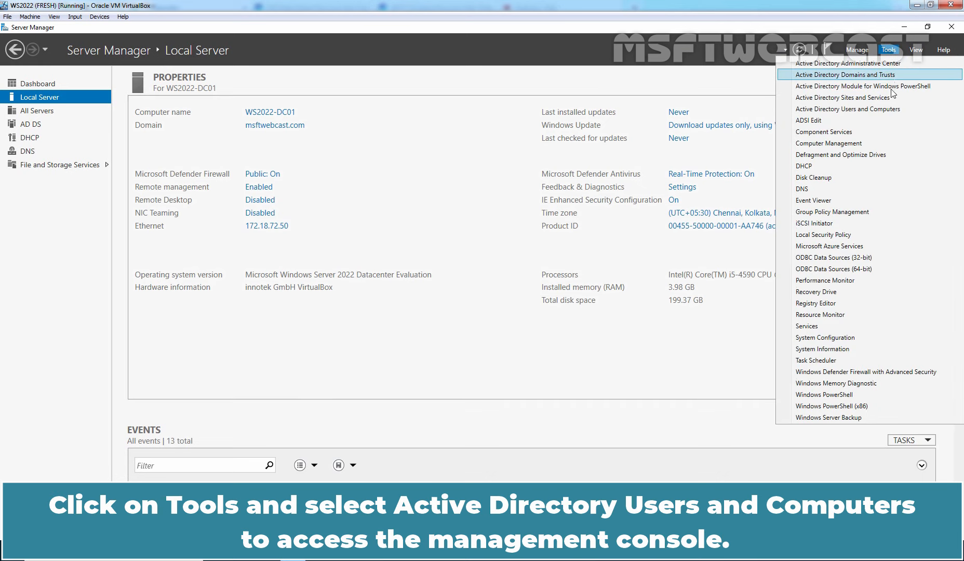
{"action": "left_click", "coordinate": [852, 110]}
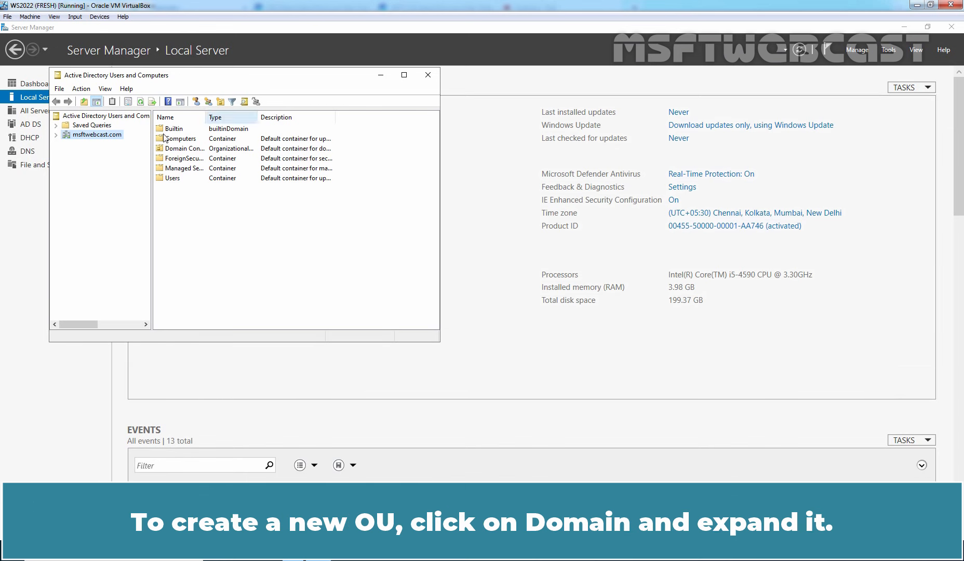
Add an organizational unit named Sales directly under the msftwebcast.com domain.
{"action": "double_click", "coordinate": [119, 135]}
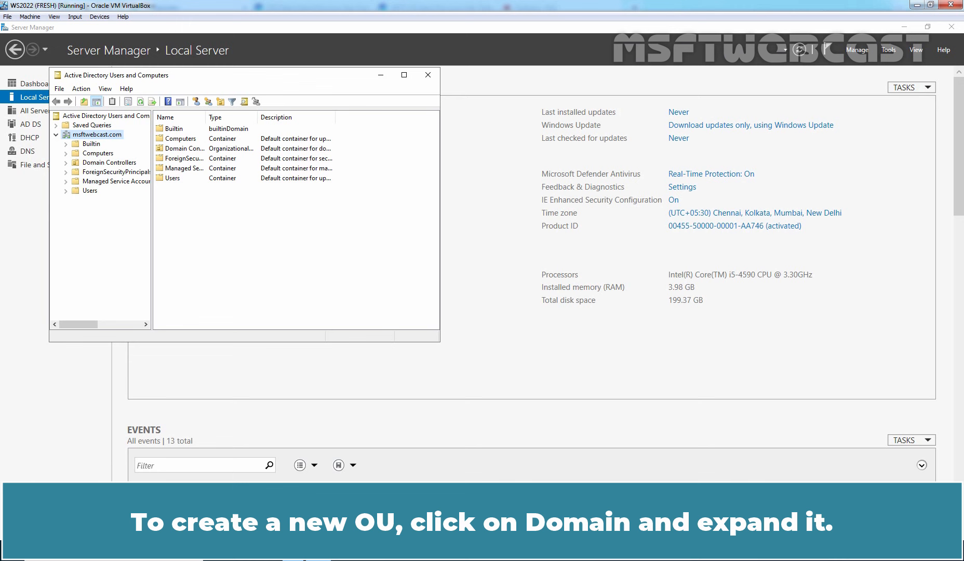
{"action": "right_click", "coordinate": [119, 135]}
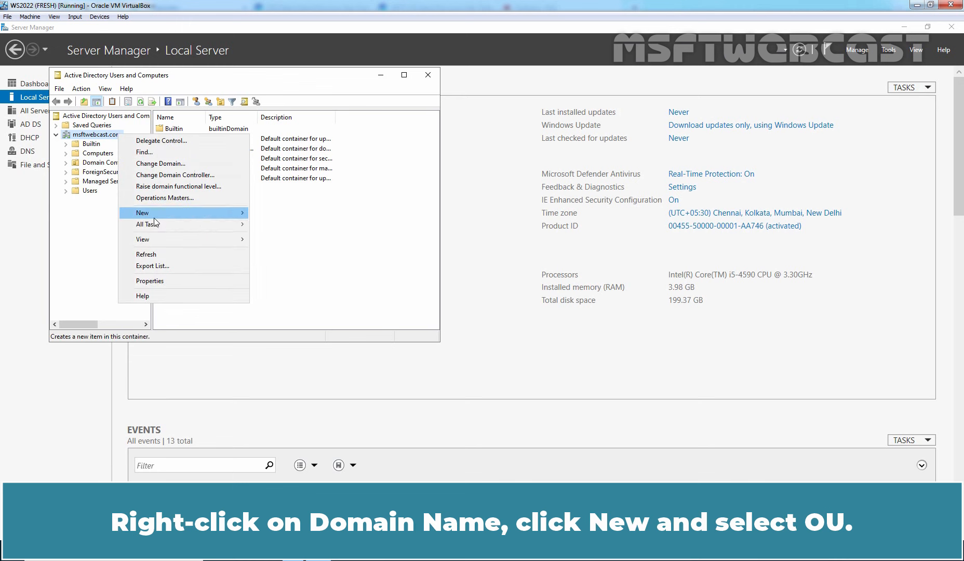
{"action": "mouse_move", "coordinate": [155, 212]}
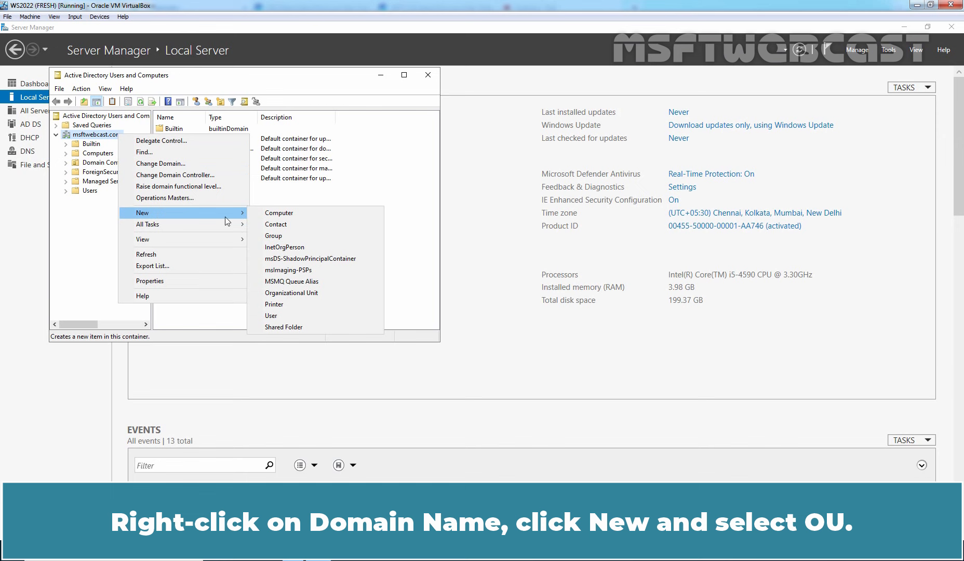
{"action": "left_click", "coordinate": [311, 293]}
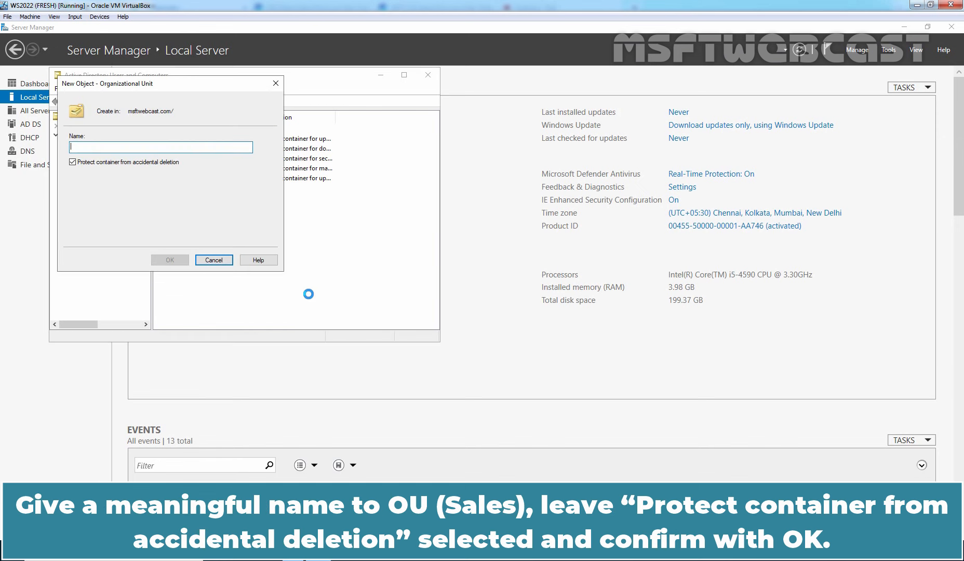
{"action": "type", "text": "Sales"}
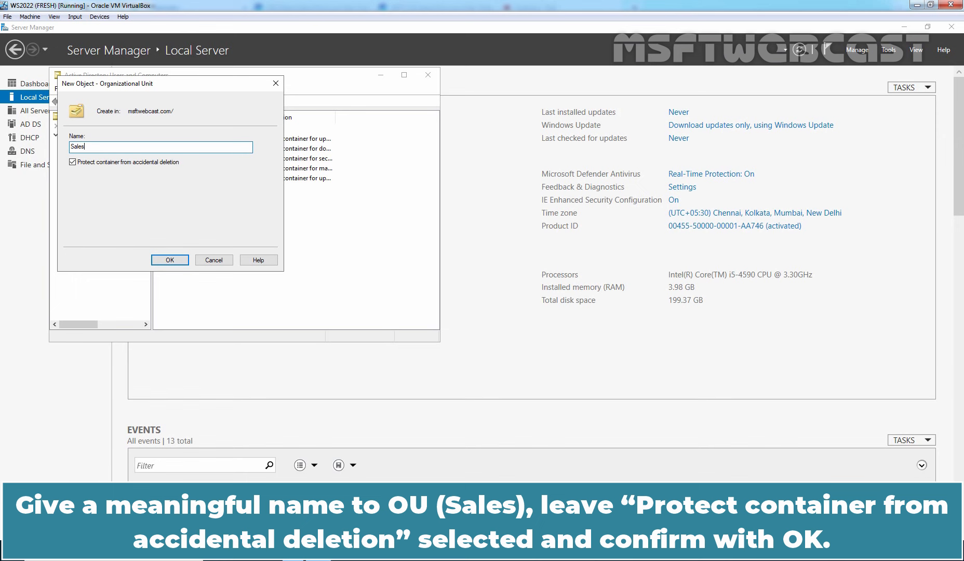
{"action": "left_click", "coordinate": [175, 260]}
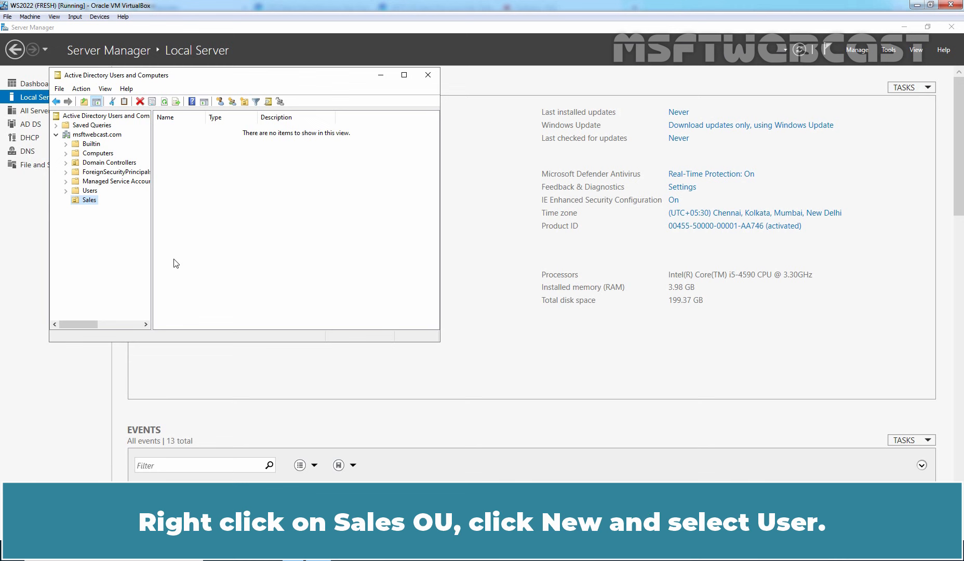
Start a new user in the Sales OU, entering the user's first and last names.
{"action": "right_click", "coordinate": [88, 201]}
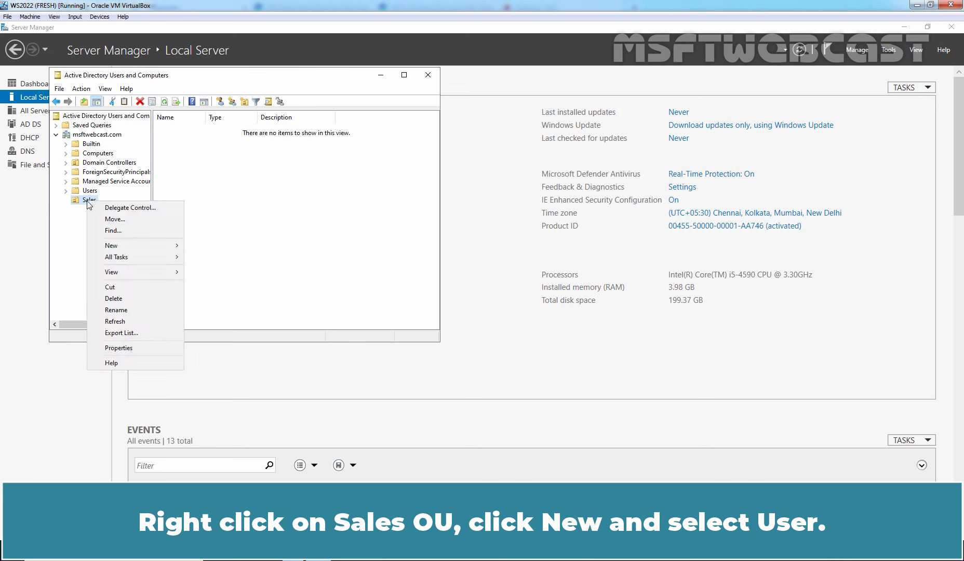
{"action": "mouse_move", "coordinate": [118, 247]}
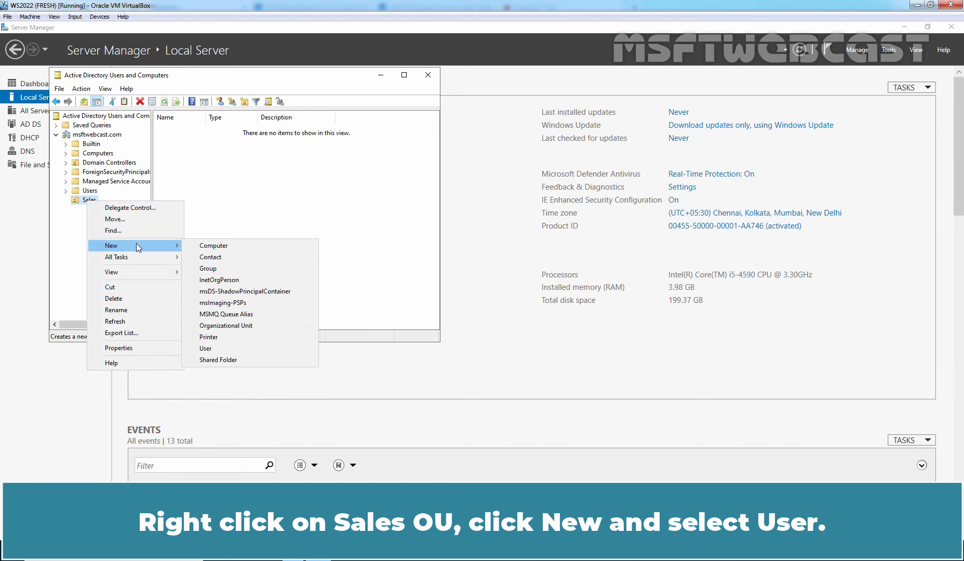
{"action": "left_click", "coordinate": [206, 348]}
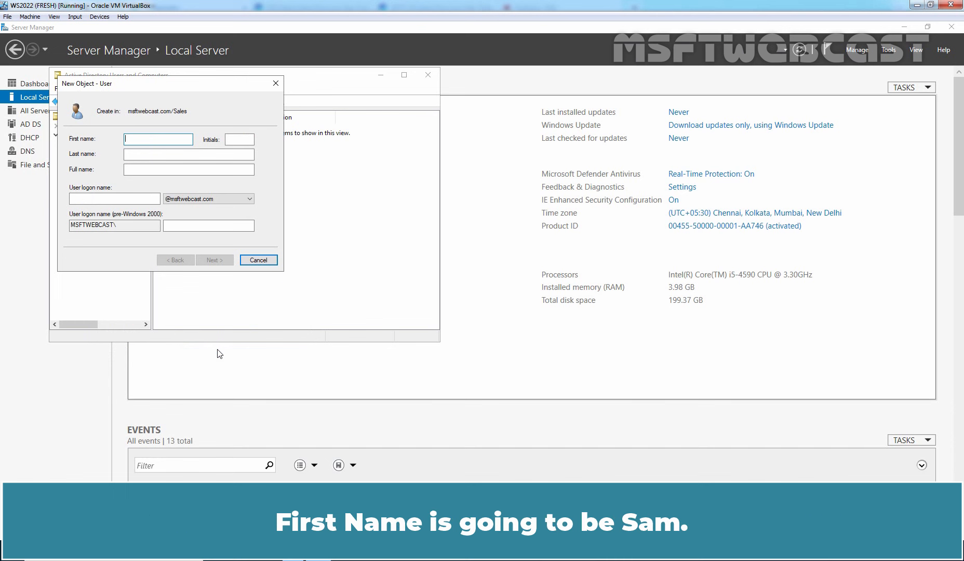
{"action": "key", "text": "Tab"}
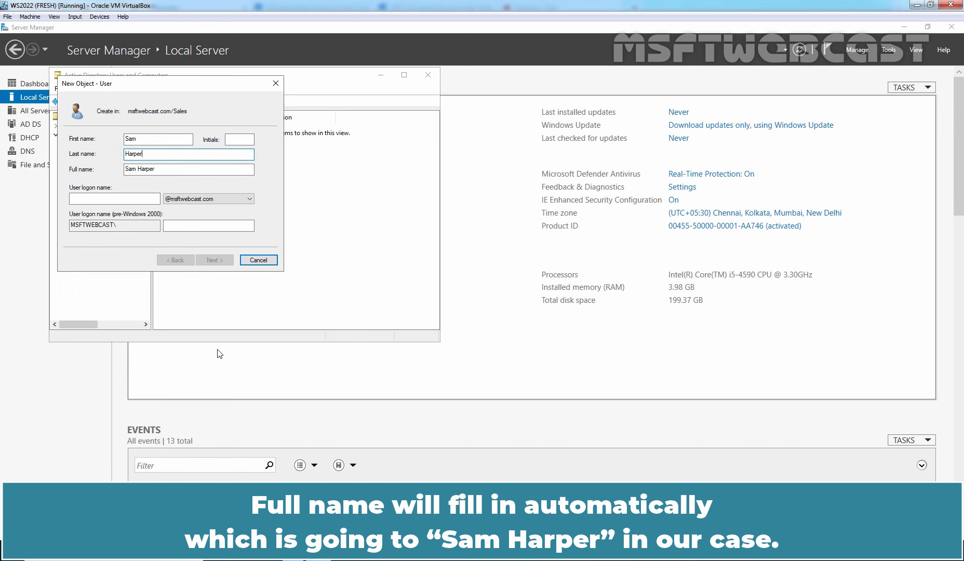
{"action": "left_click", "coordinate": [101, 198]}
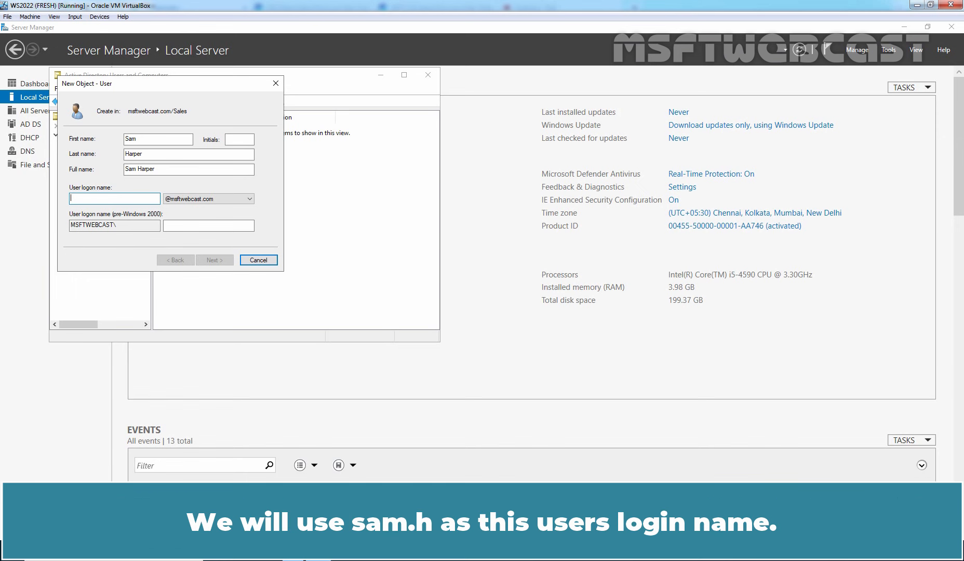
Give the new user a logon name and initial password, require a change at next logon, and finish.
{"action": "type", "text": "sam"}
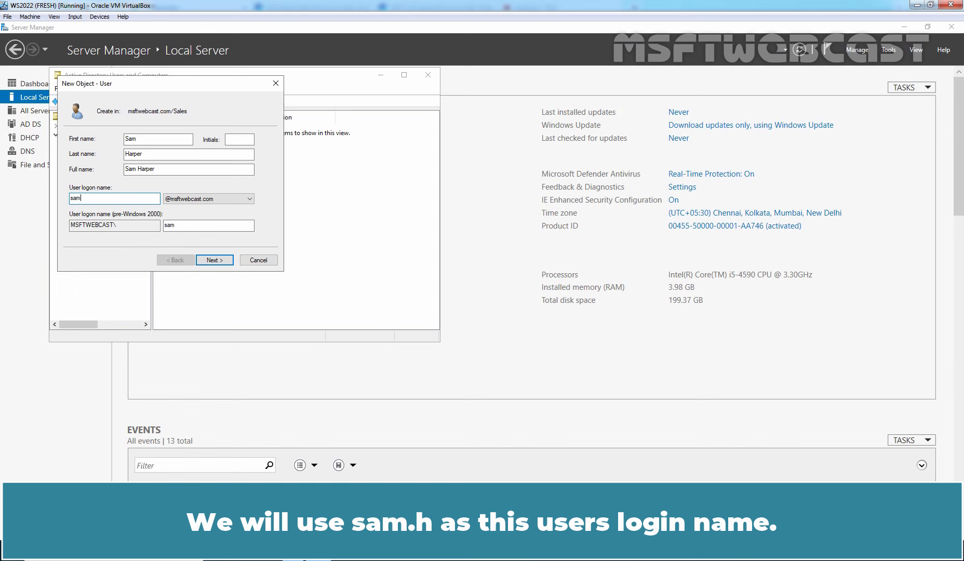
{"action": "type", "text": ".h"}
{"action": "left_click", "coordinate": [216, 261]}
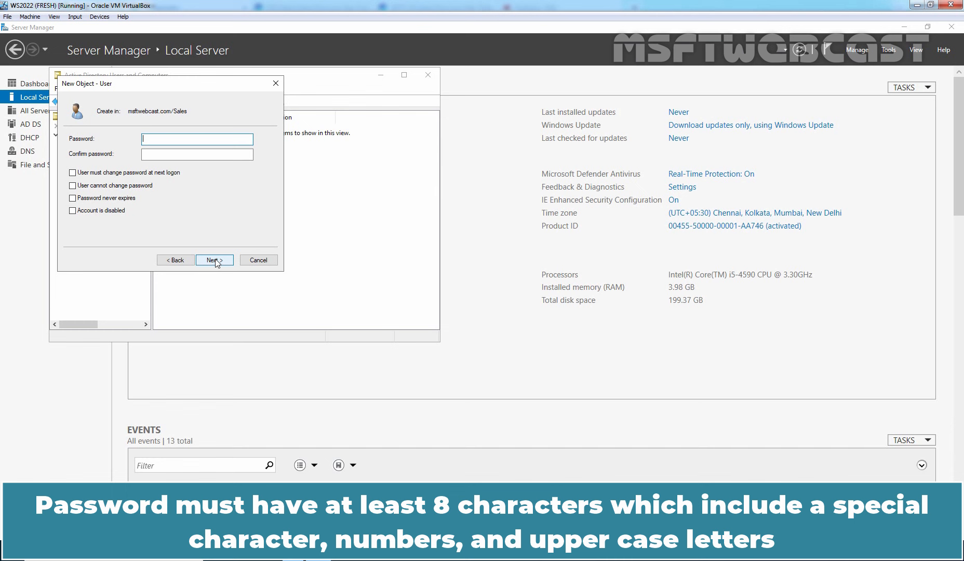
{"action": "type", "text": "P@ssw0rd"}
{"action": "key", "text": "Tab"}
{"action": "type", "text": "P"}
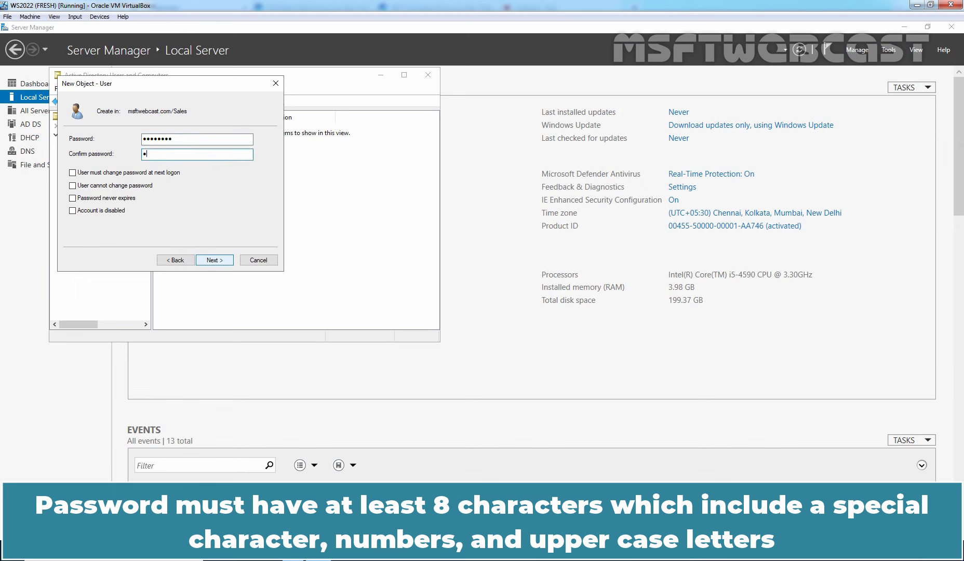
{"action": "type", "text": "@ssw0rd"}
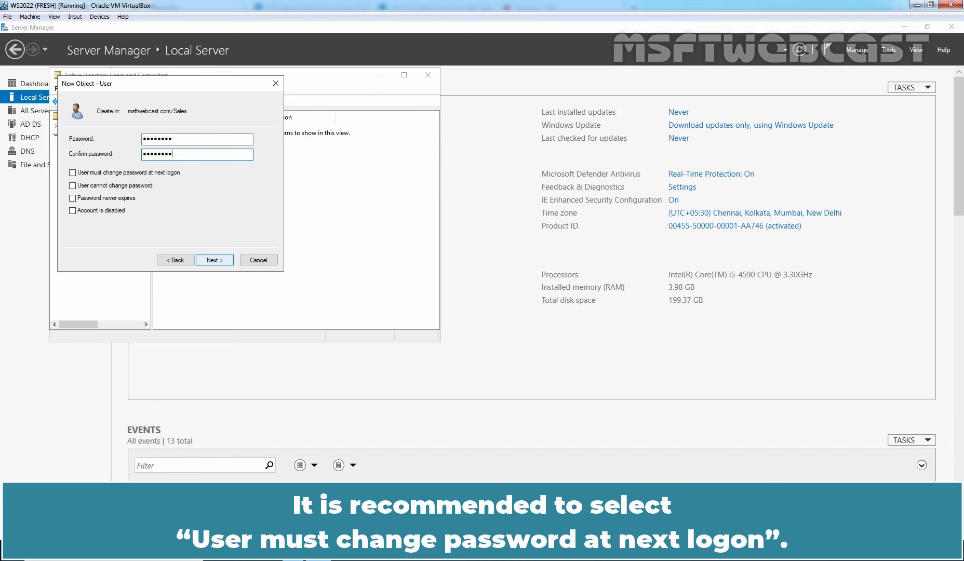
{"action": "left_click", "coordinate": [125, 173]}
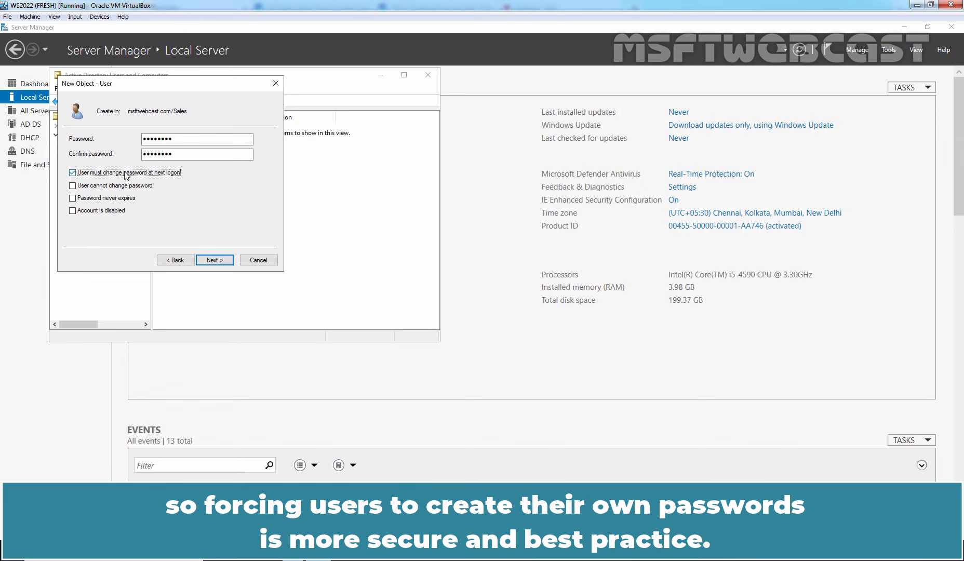
{"action": "left_click", "coordinate": [215, 261]}
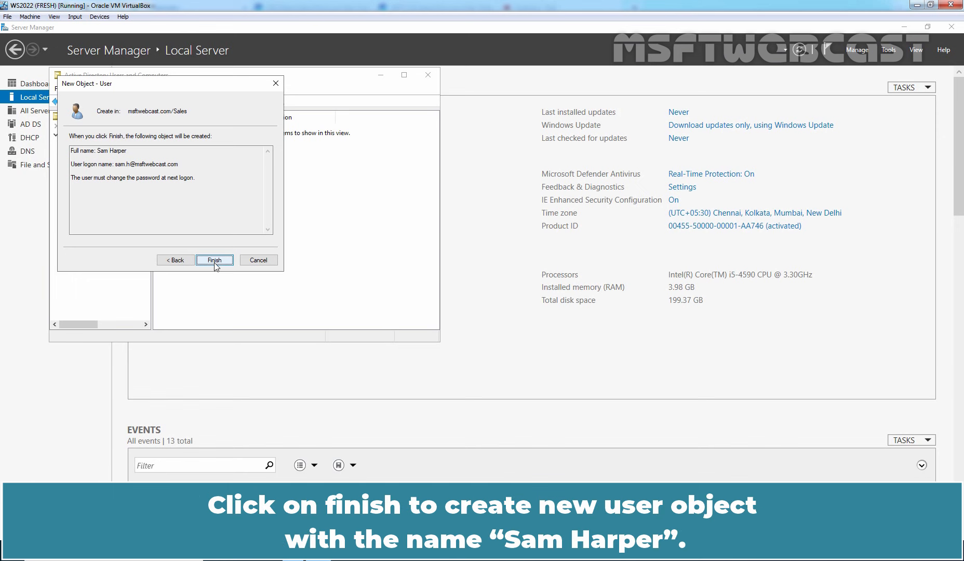
{"action": "left_click", "coordinate": [215, 261]}
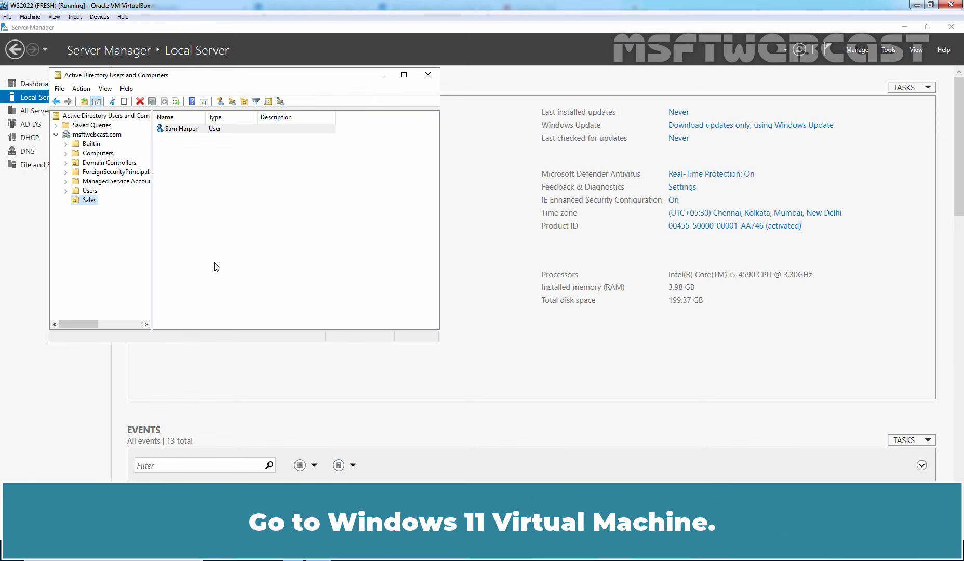
On the Windows 11 VM, choose Other user and enter the new user's domain account name.
{"action": "key", "text": "alt+Tab"}
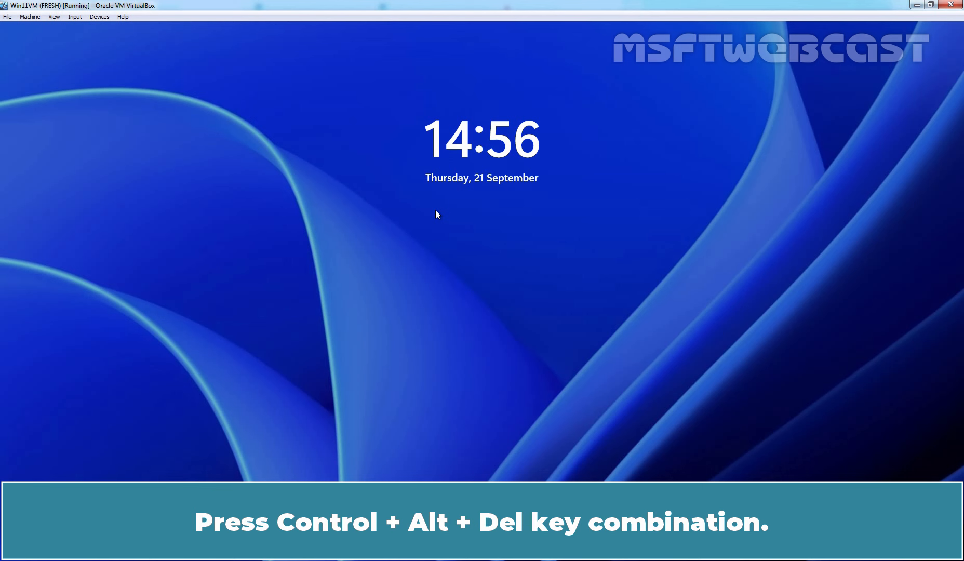
{"action": "key", "text": "ctrl+alt+Delete"}
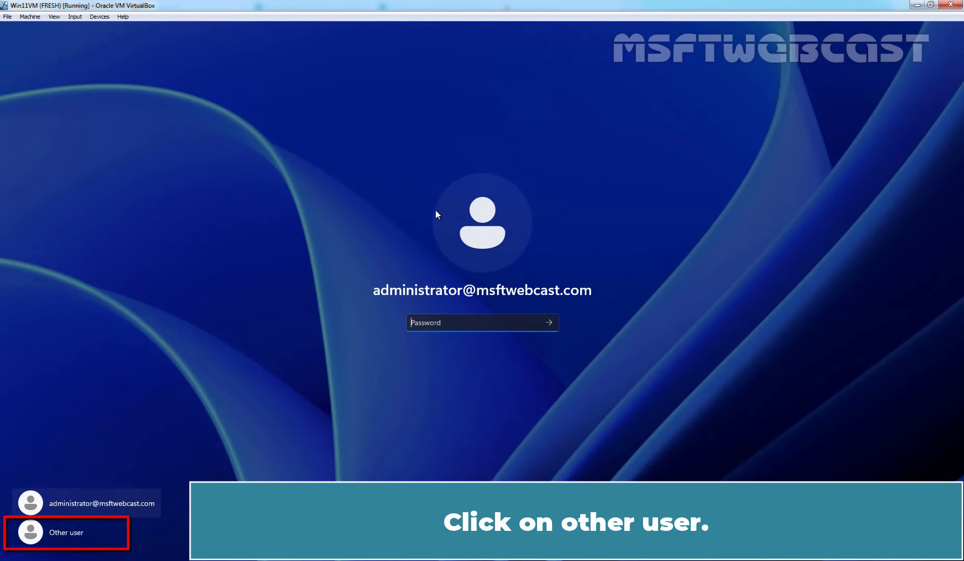
{"action": "left_click", "coordinate": [37, 538]}
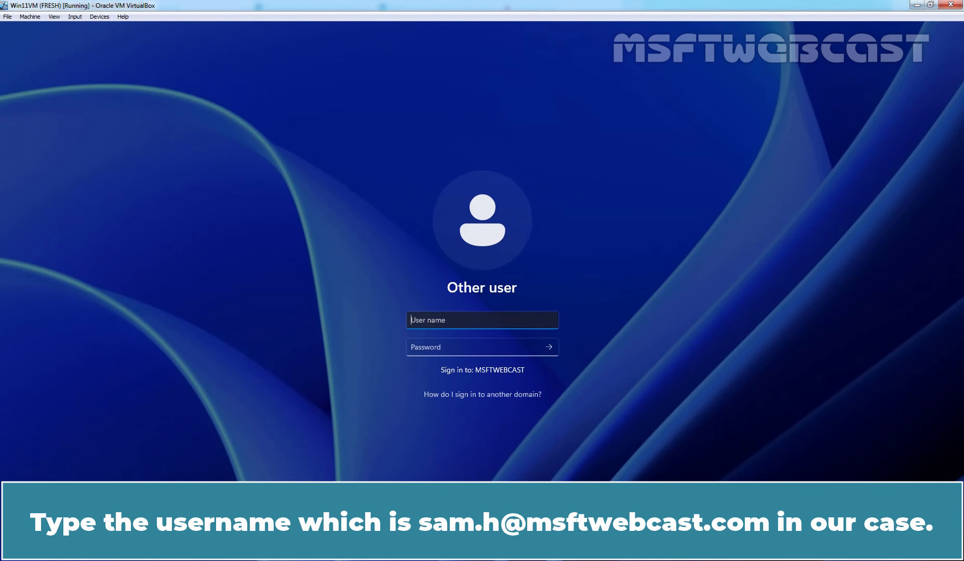
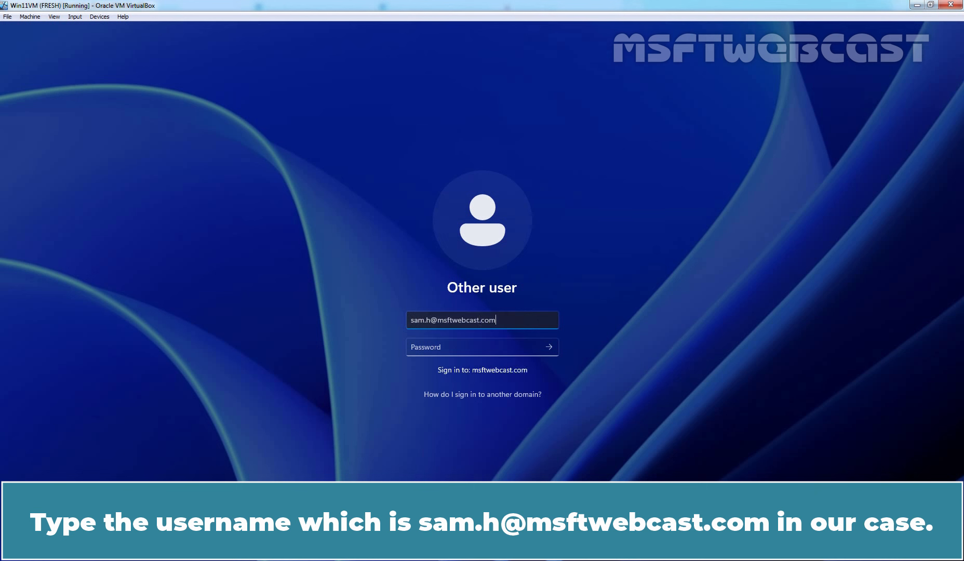
Sign in on Windows 11 with the new user's initial password.
{"action": "left_click", "coordinate": [433, 348]}
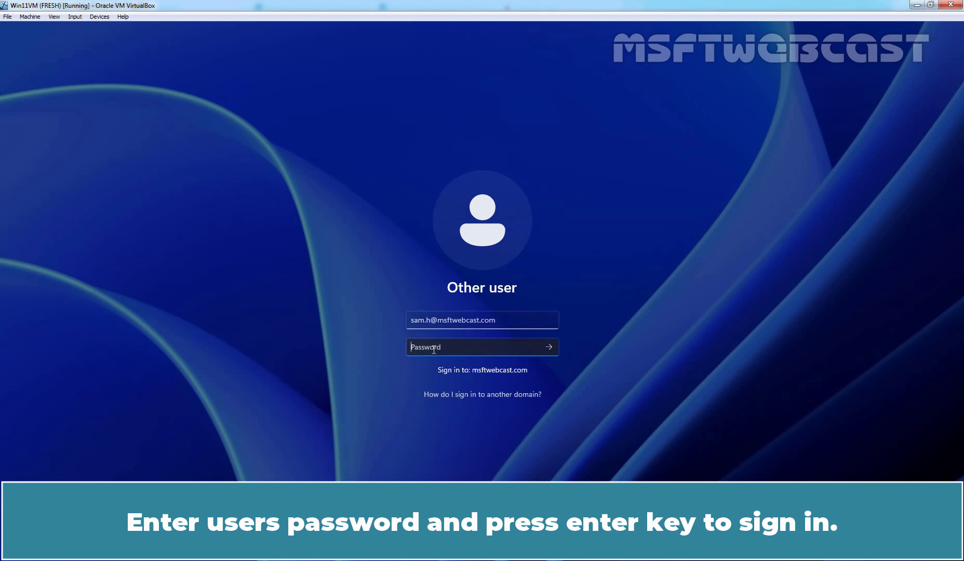
{"action": "type", "text": "P@ssw0rd"}
{"action": "key", "text": "Return"}
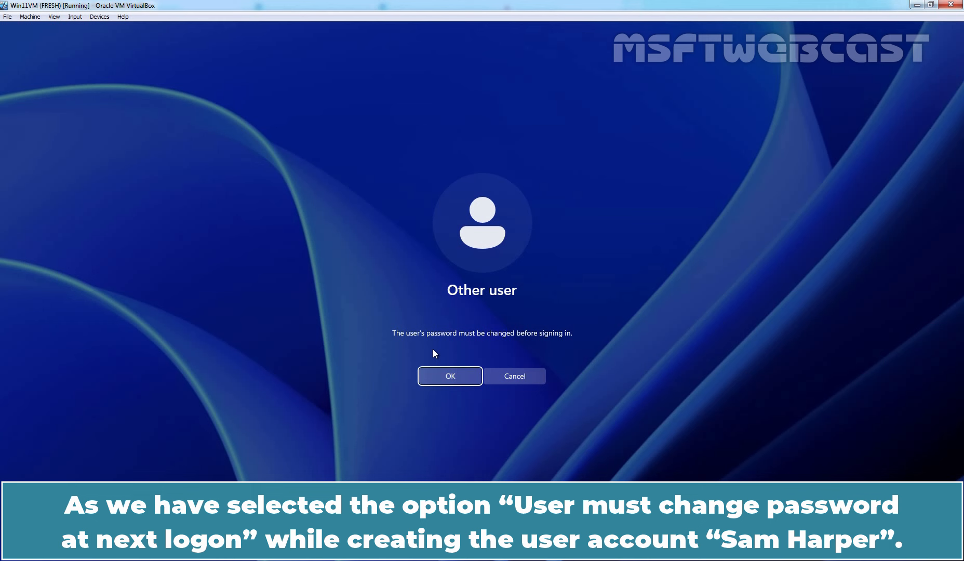
Replace the expired password with a new one, entering it twice to confirm.
{"action": "left_click", "coordinate": [452, 376]}
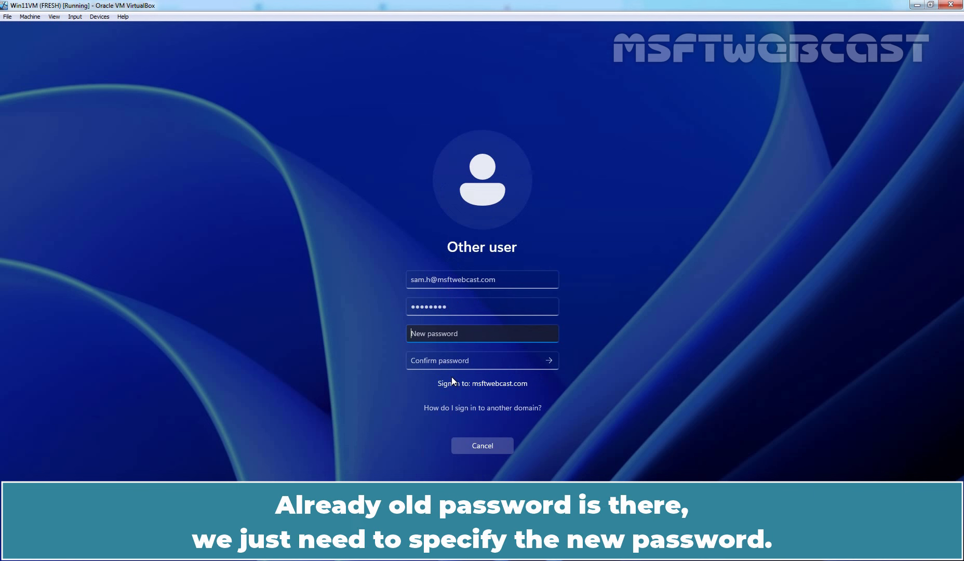
{"action": "type", "text": "•••••••••"}
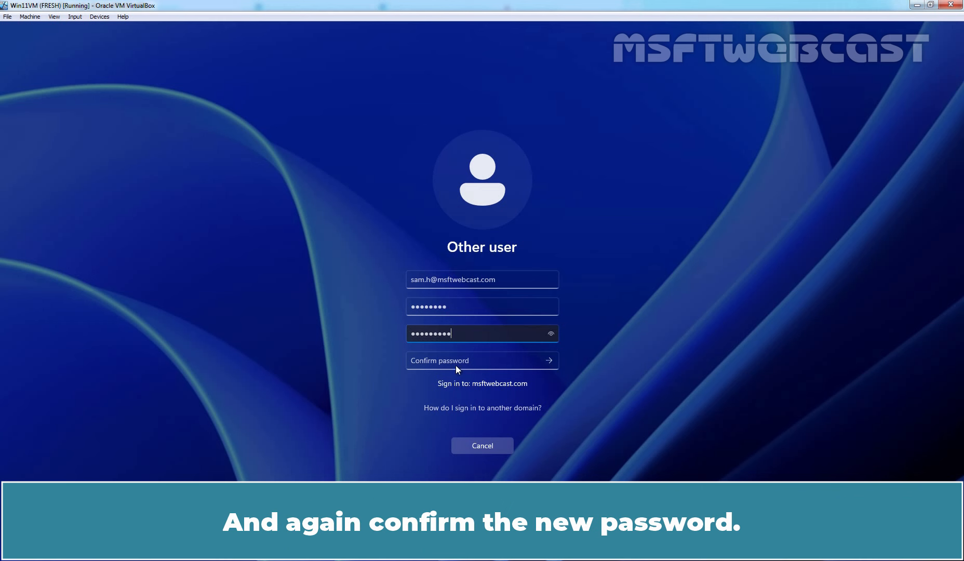
{"action": "left_click", "coordinate": [455, 365]}
{"action": "type", "text": "•••••••••"}
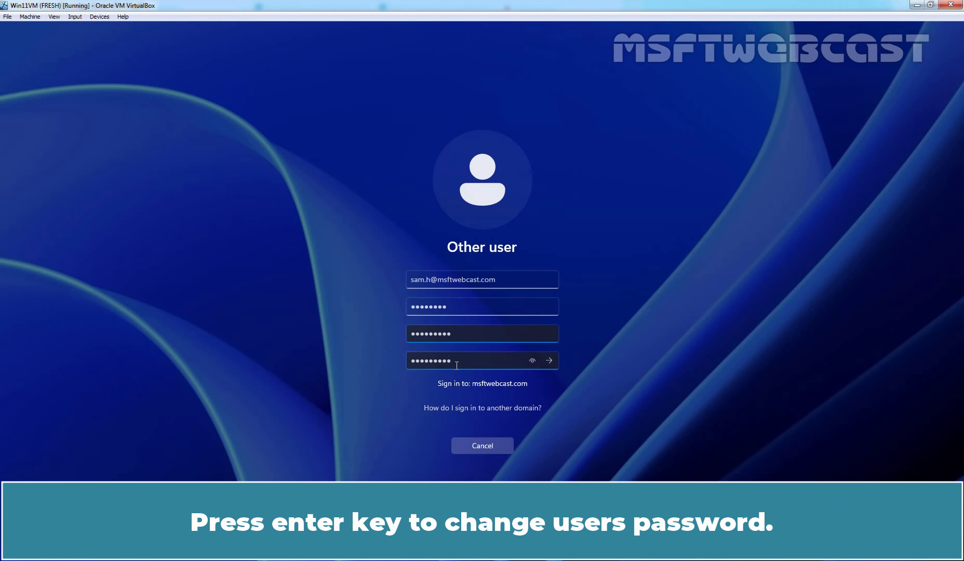
{"action": "key", "text": "Return"}
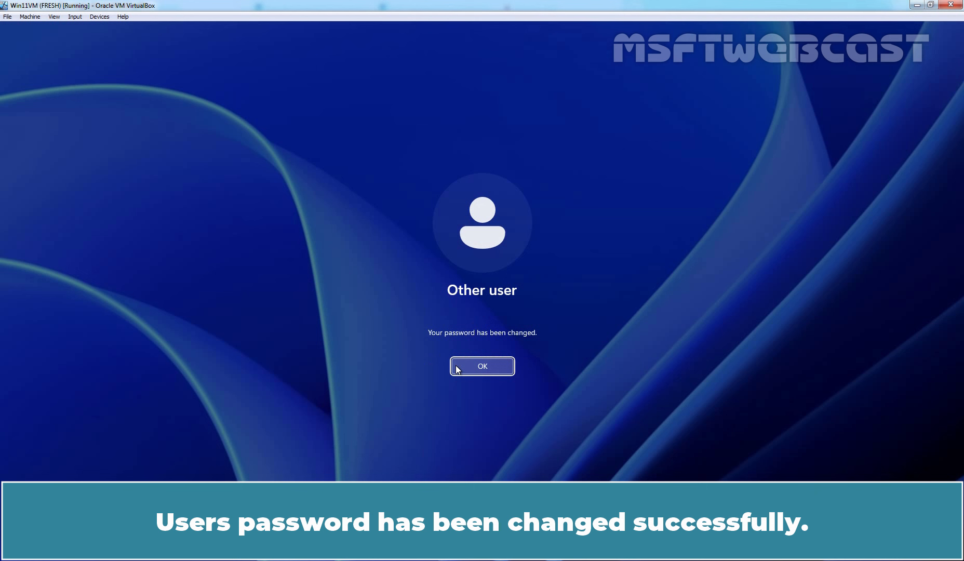
Acknowledge the password change to reach the desktop, then return to the domain controller VM.
{"action": "left_click", "coordinate": [481, 366]}
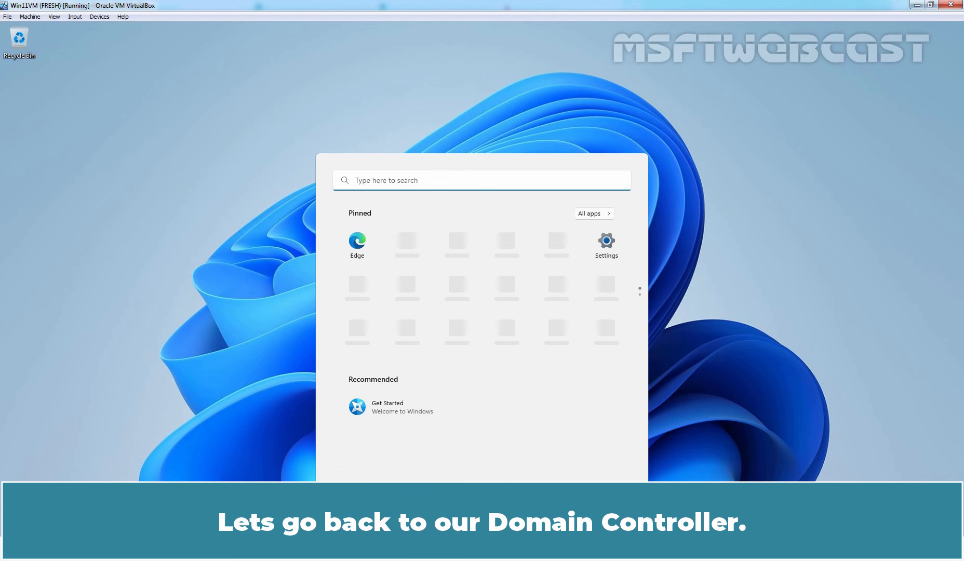
{"action": "key", "text": "alt+Tab"}
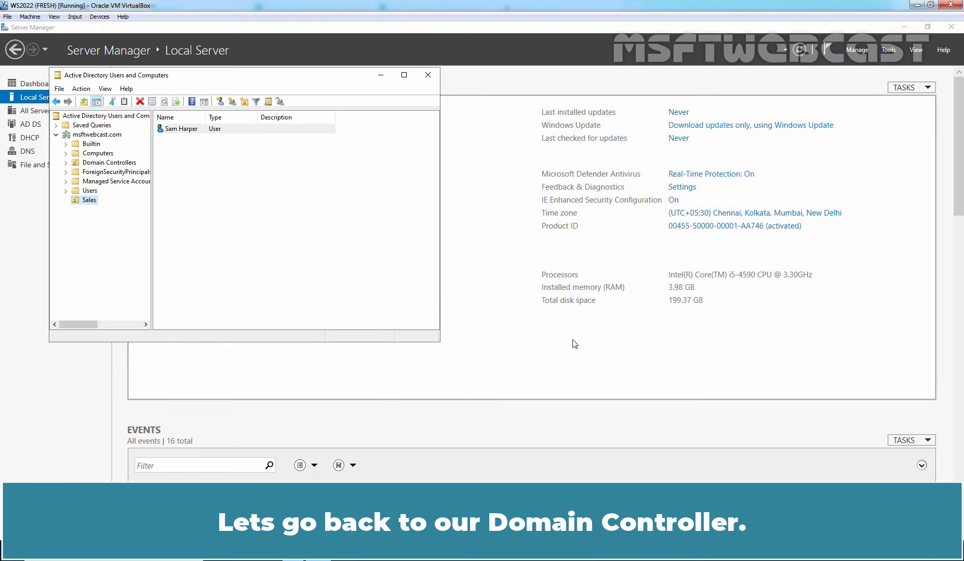
{"action": "left_click", "coordinate": [320, 273]}
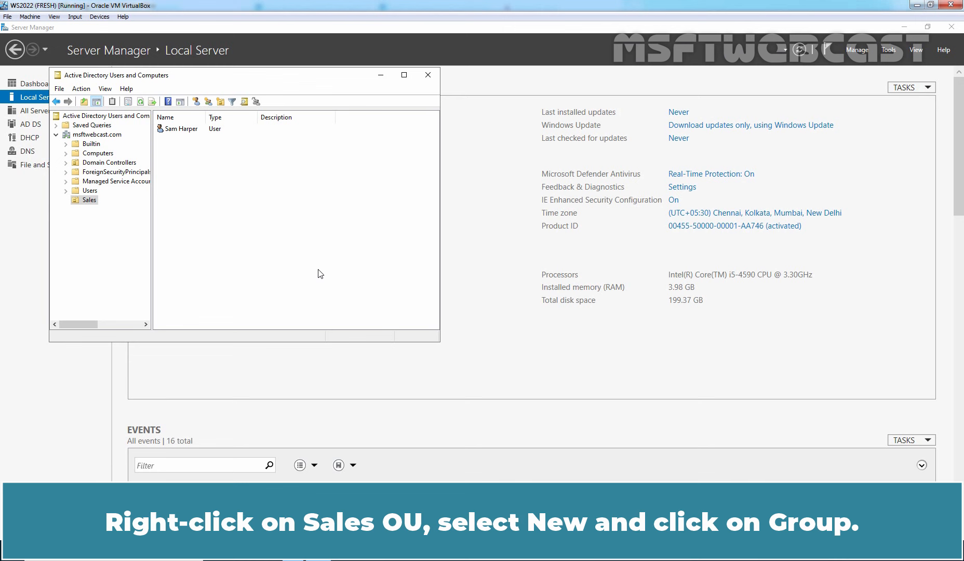
Create a Global Security group called Sales Group in the Sales OU.
{"action": "right_click", "coordinate": [92, 201]}
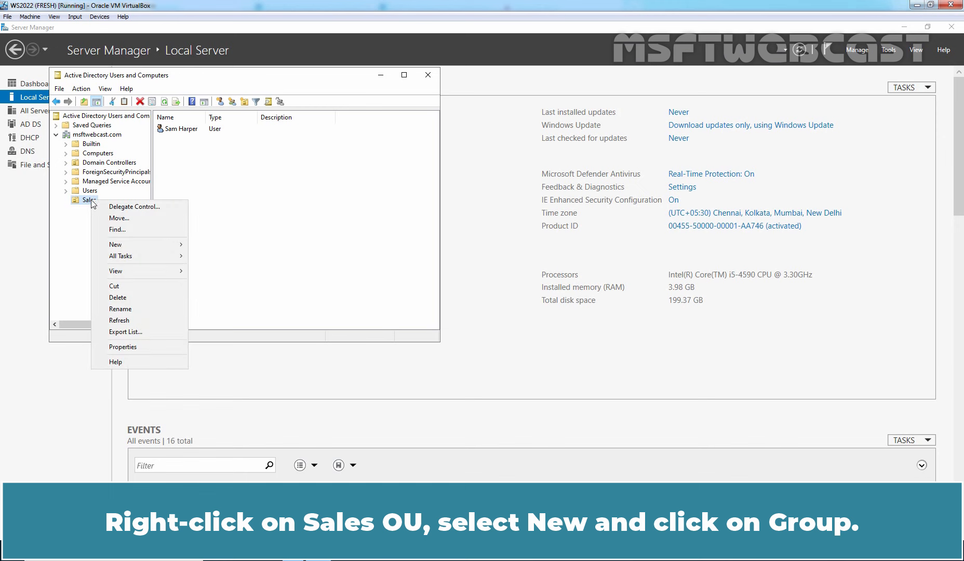
{"action": "mouse_move", "coordinate": [121, 247]}
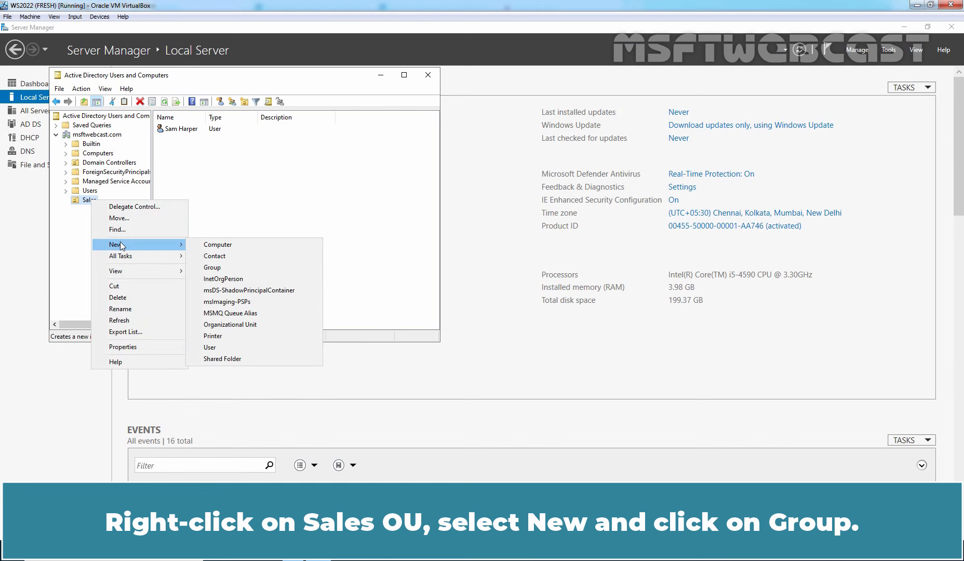
{"action": "left_click", "coordinate": [213, 267]}
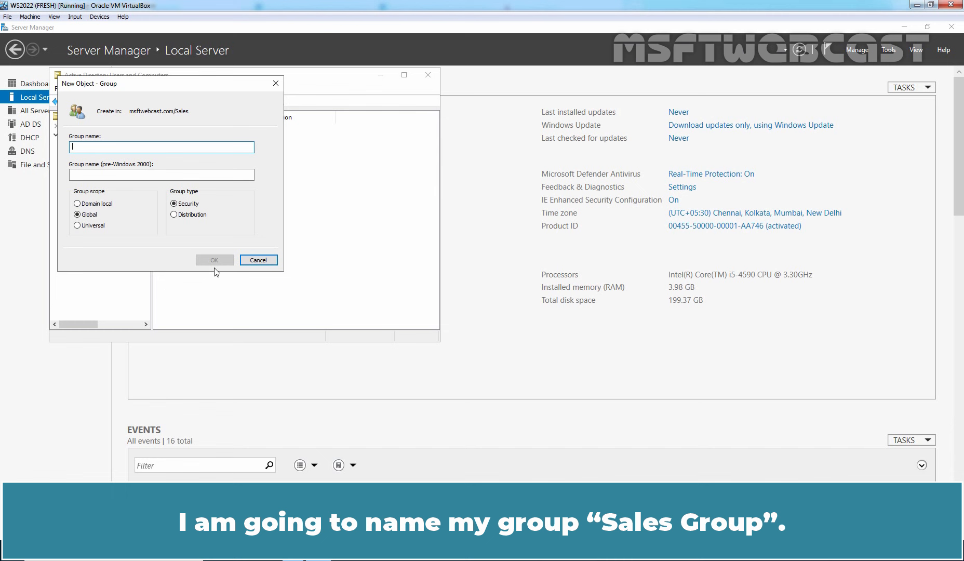
{"action": "type", "text": "Sales G"}
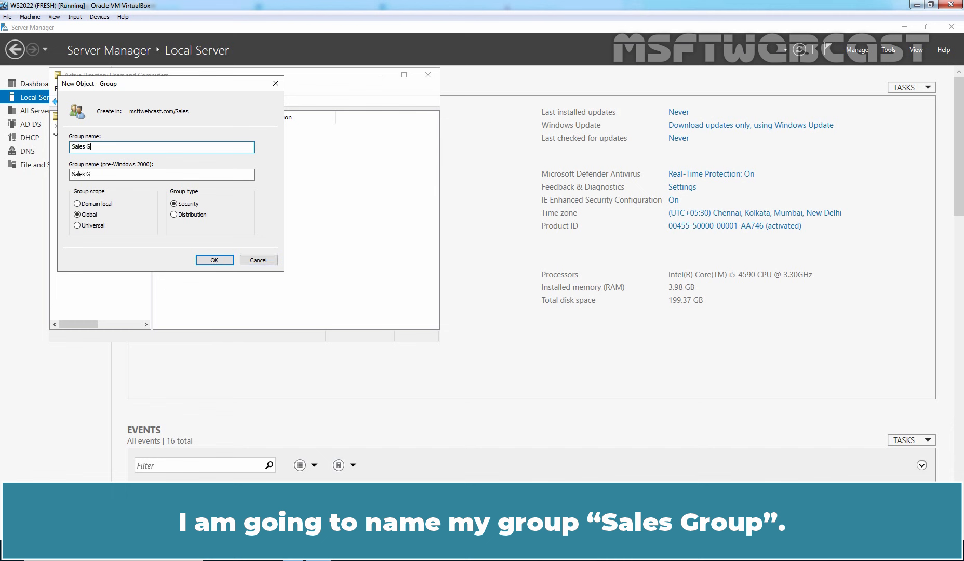
{"action": "type", "text": "roup"}
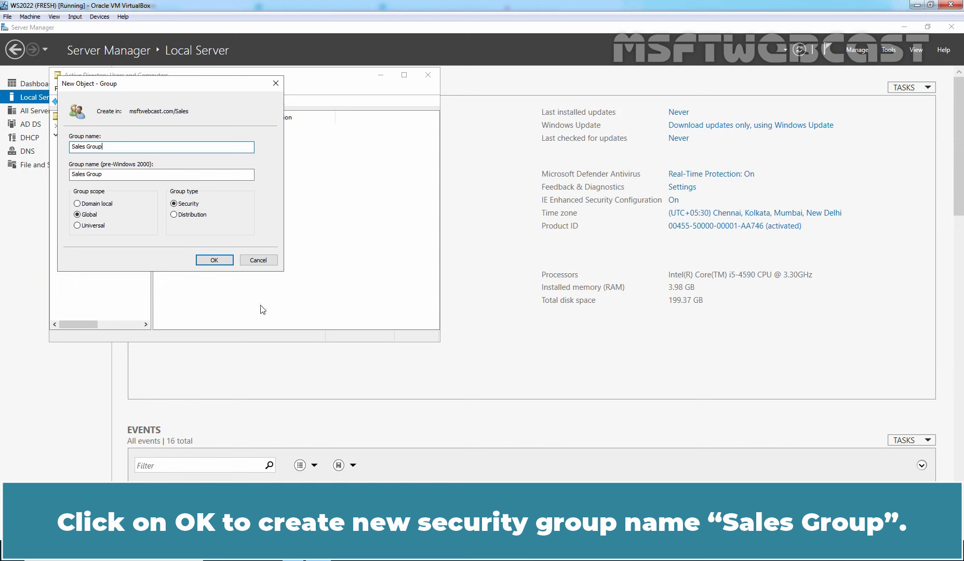
{"action": "left_click", "coordinate": [215, 260]}
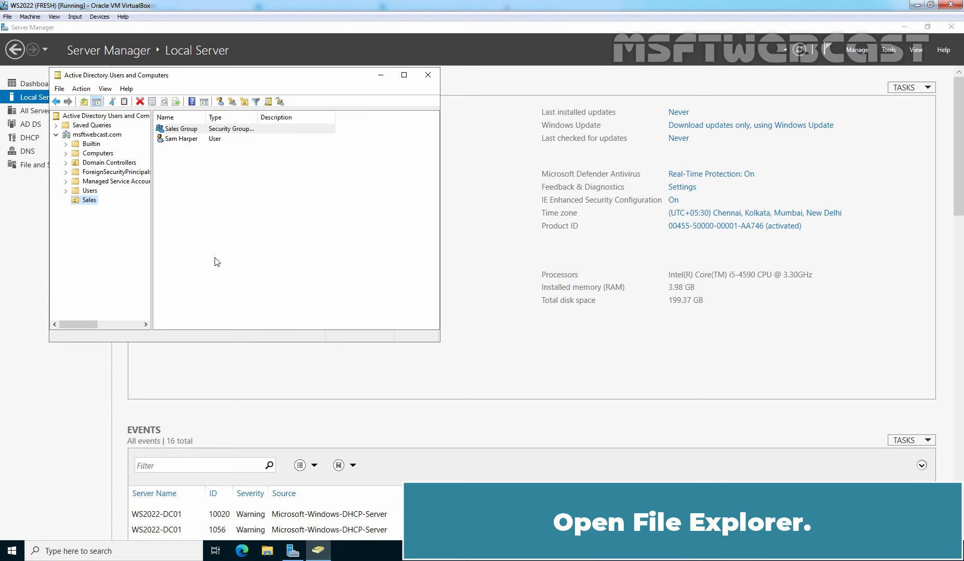
Create a folder named Sales_File on the C: drive.
{"action": "left_click", "coordinate": [267, 551]}
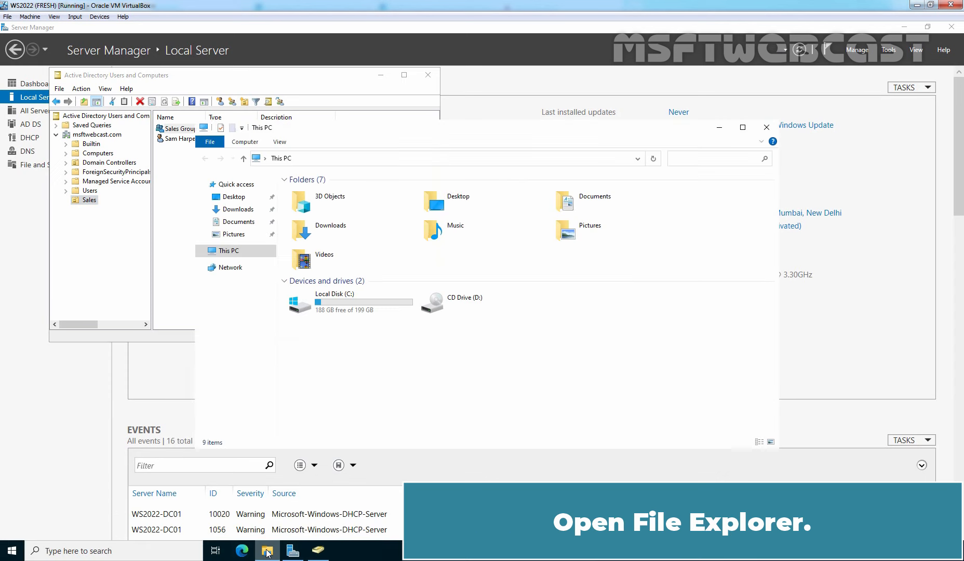
{"action": "double_click", "coordinate": [337, 302]}
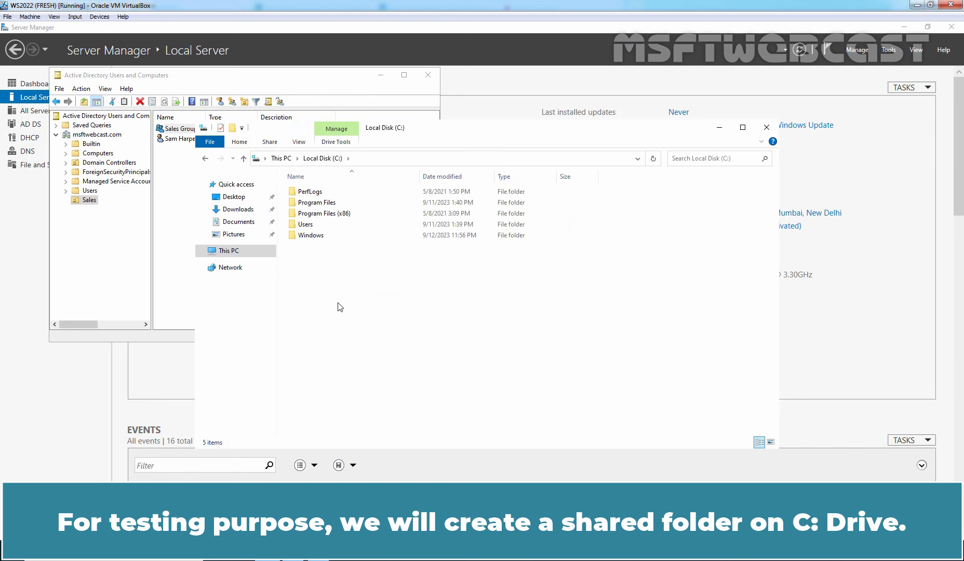
{"action": "right_click", "coordinate": [338, 303]}
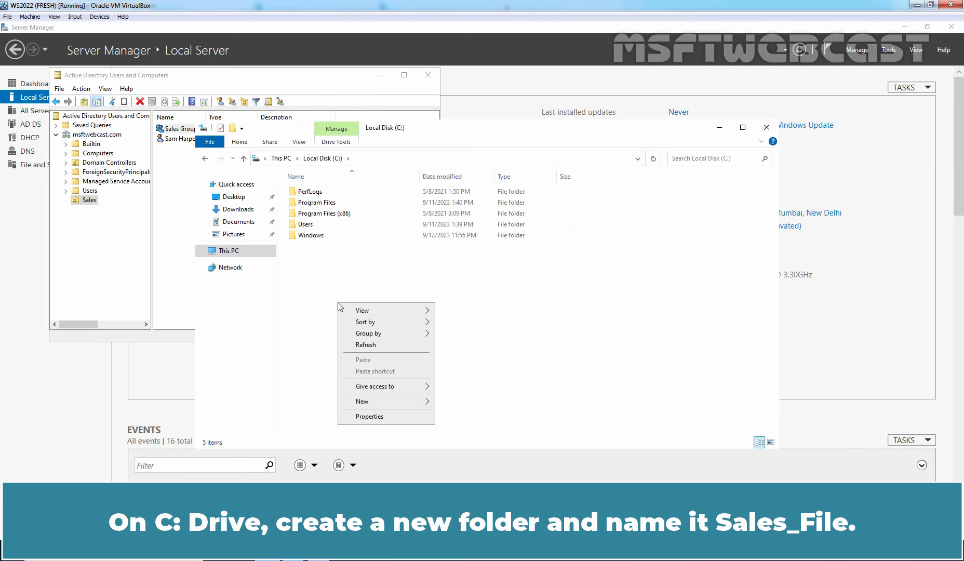
{"action": "mouse_move", "coordinate": [371, 404]}
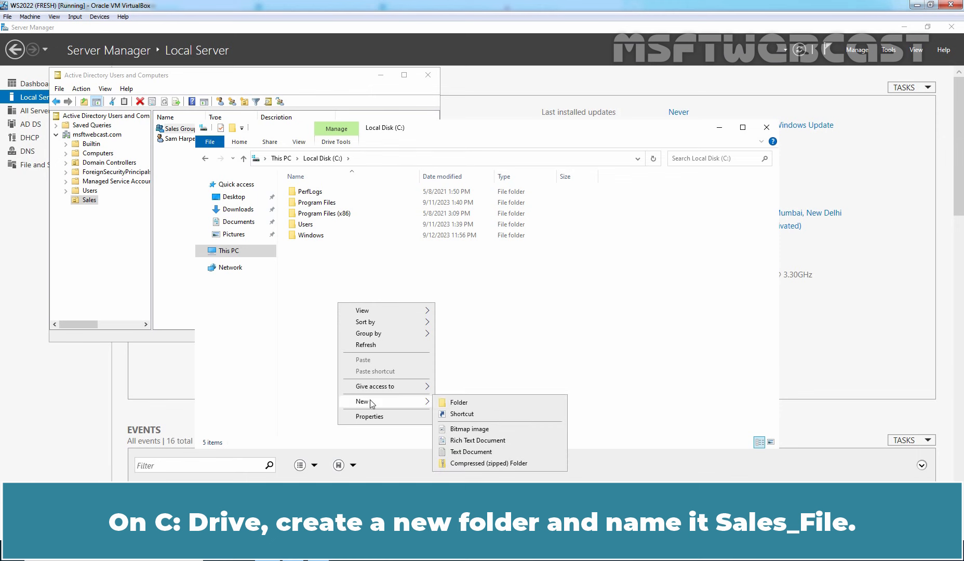
{"action": "left_click", "coordinate": [457, 402]}
{"action": "type", "text": "Sales_"}
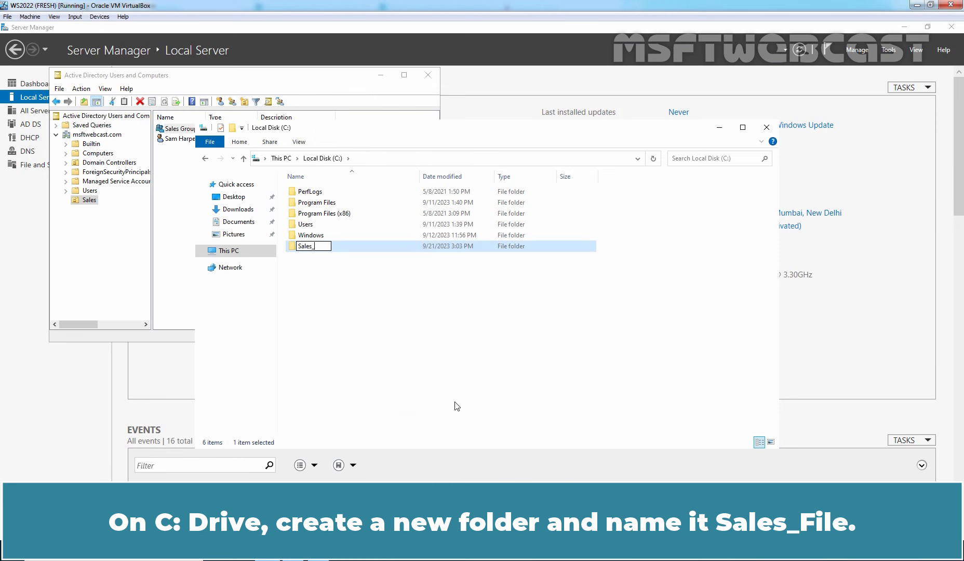
{"action": "type", "text": "File"}
{"action": "key", "text": "Return"}
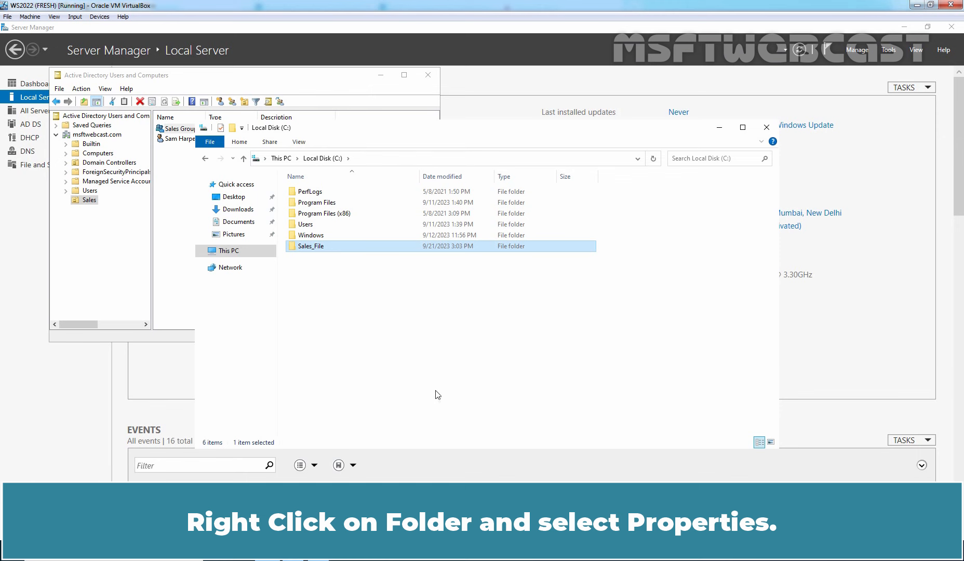
Enable sharing of Sales_File through its Advanced Sharing properties.
{"action": "right_click", "coordinate": [313, 245]}
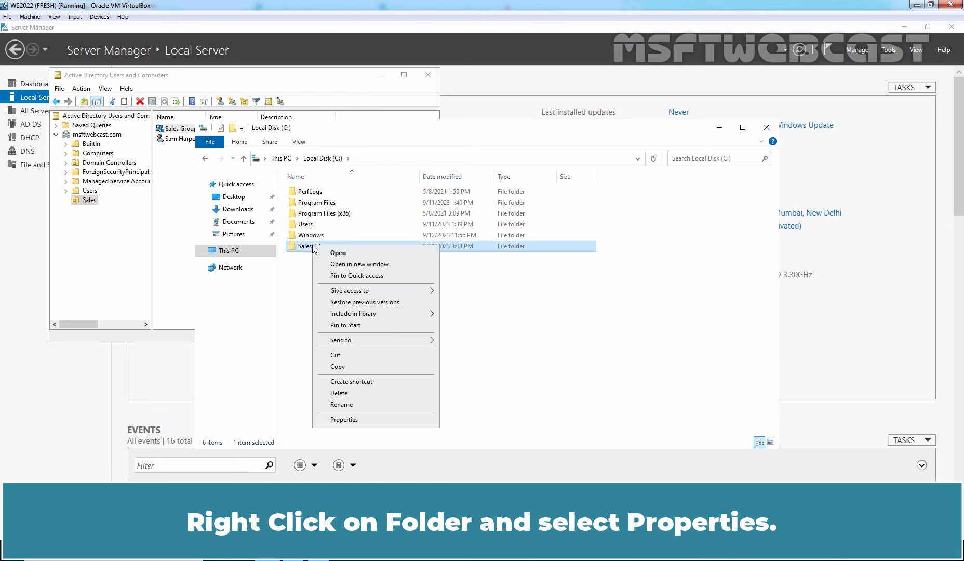
{"action": "left_click", "coordinate": [367, 419]}
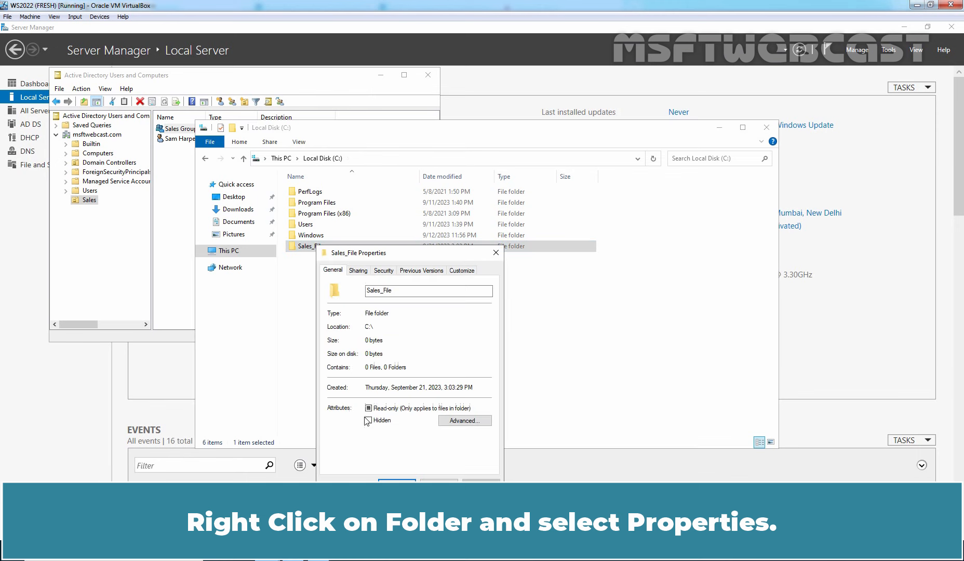
{"action": "left_click", "coordinate": [358, 271]}
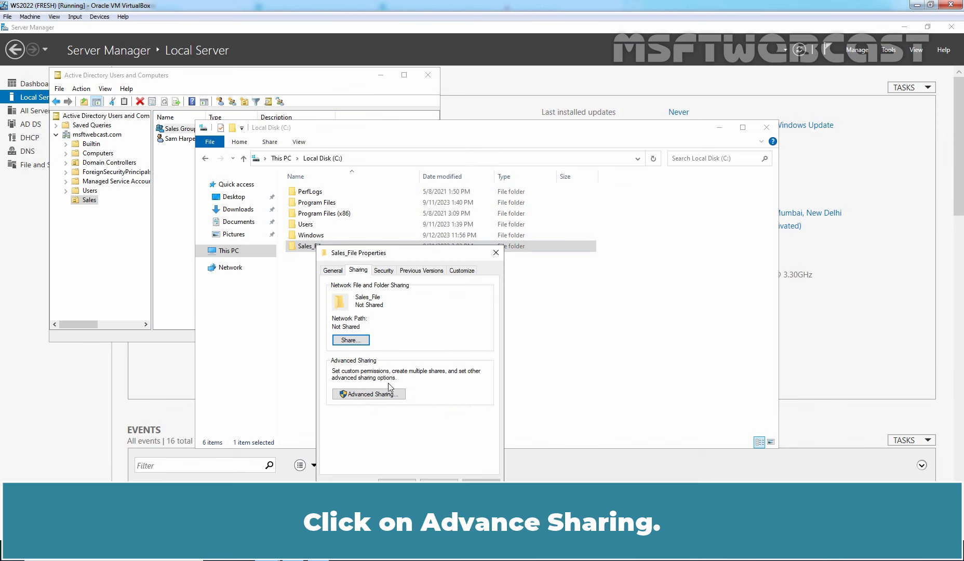
{"action": "left_click", "coordinate": [364, 394]}
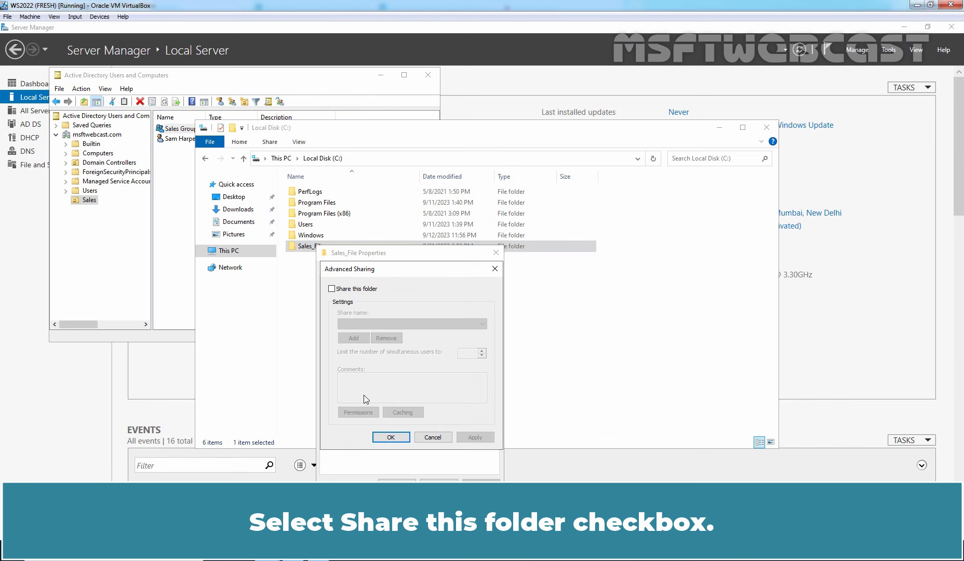
{"action": "left_click", "coordinate": [332, 289]}
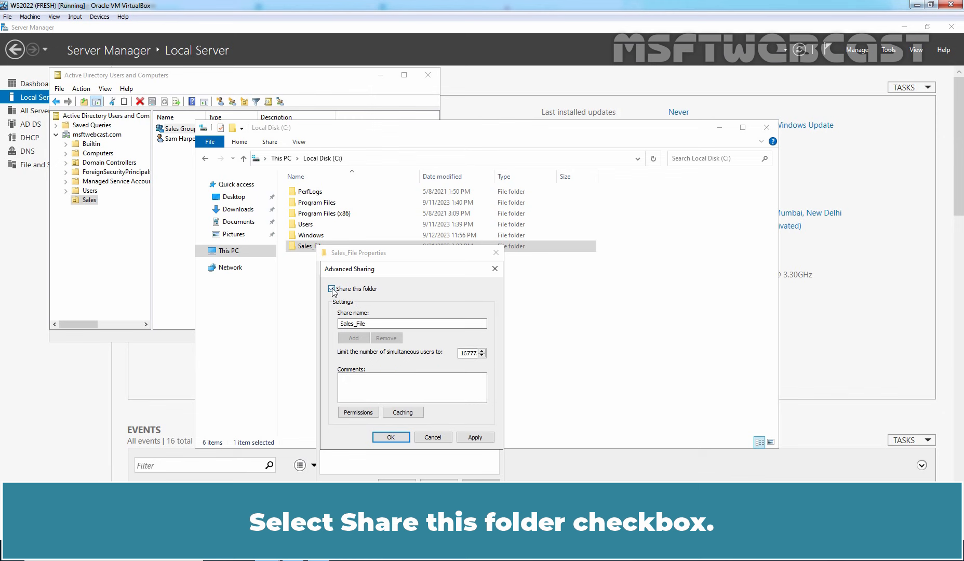
Swap Everyone for Sales Group in the Sales_File share permissions, allowing Change and Read.
{"action": "left_click", "coordinate": [358, 413]}
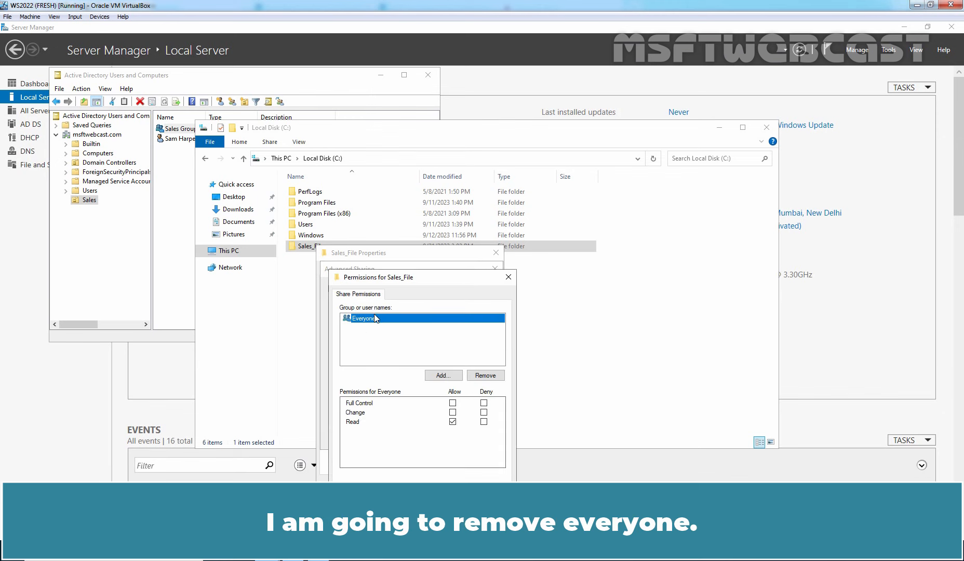
{"action": "left_click", "coordinate": [488, 376]}
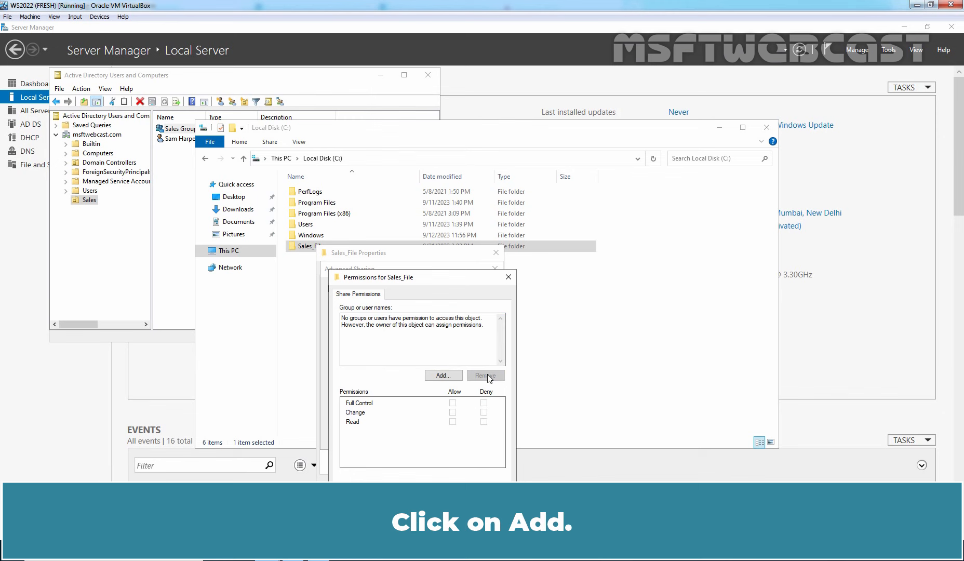
{"action": "left_click", "coordinate": [442, 376]}
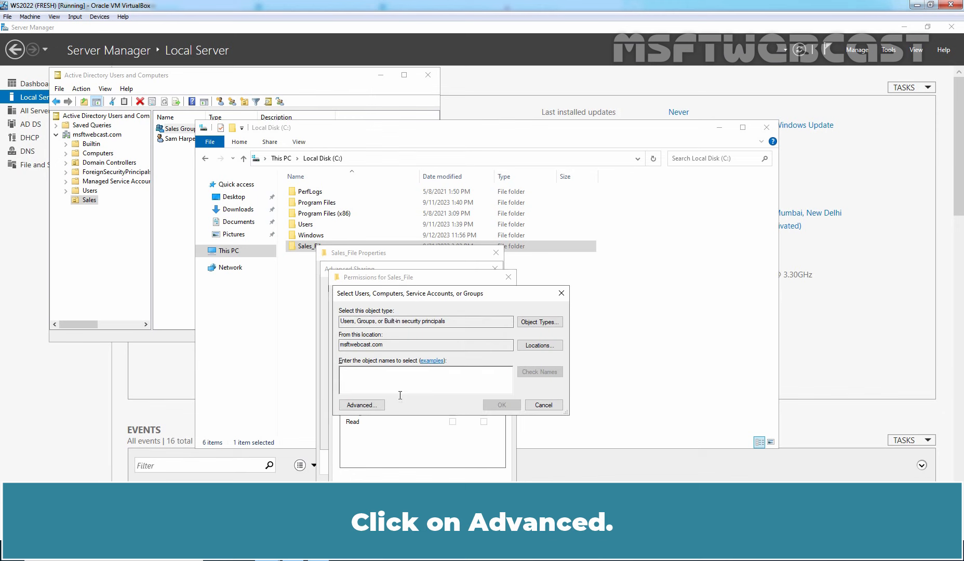
{"action": "left_click", "coordinate": [361, 406]}
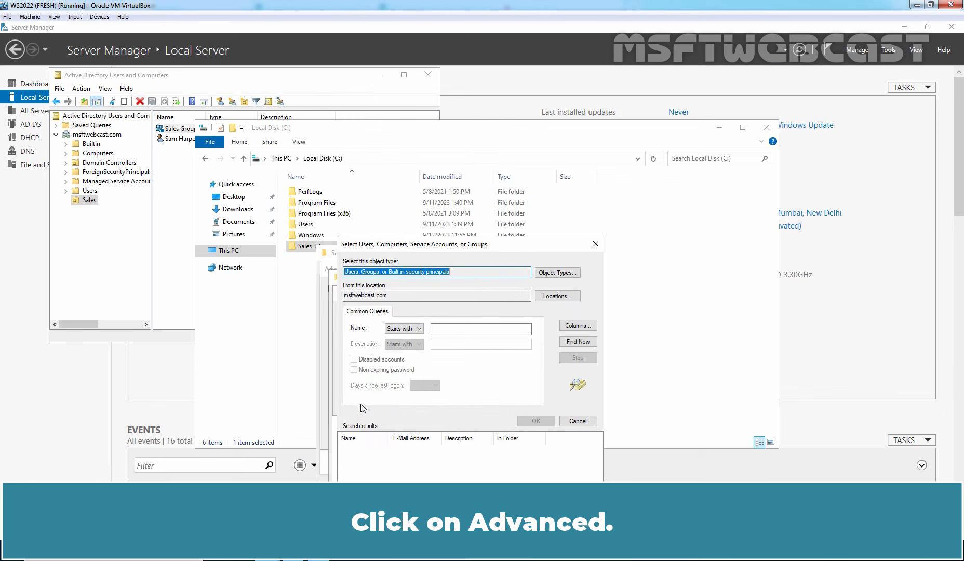
{"action": "left_click", "coordinate": [581, 343]}
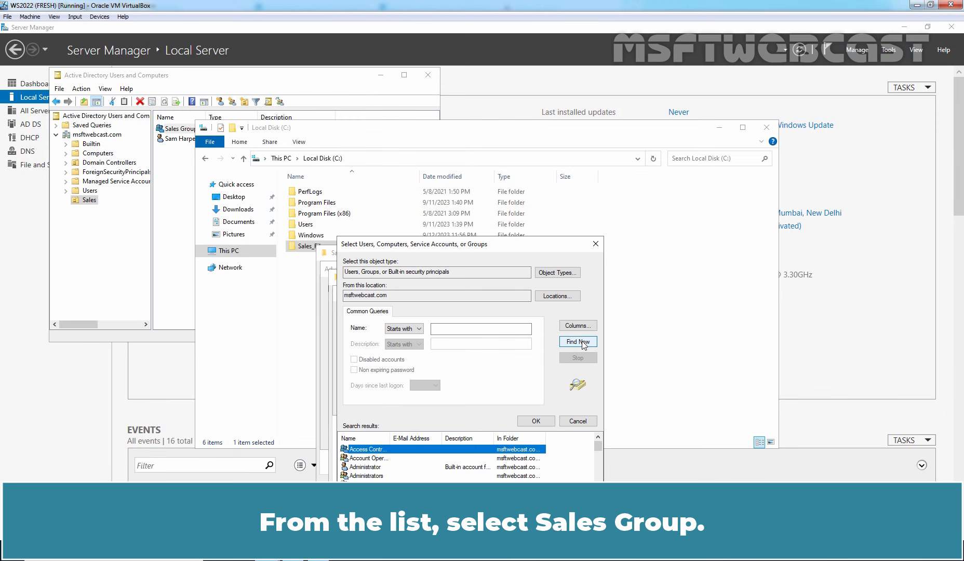
{"action": "left_click", "coordinate": [369, 485]}
{"action": "key", "text": "s"}
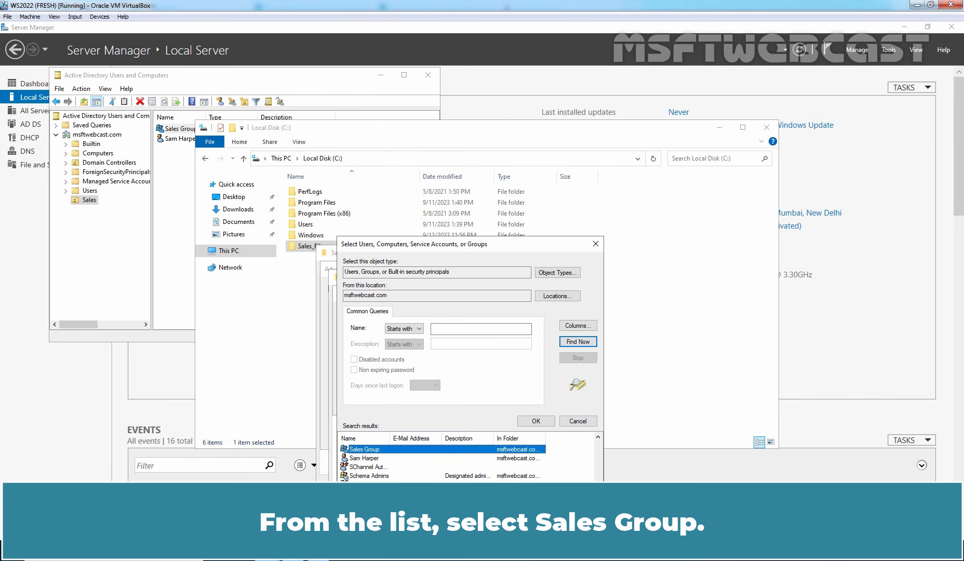
{"action": "left_click", "coordinate": [537, 422]}
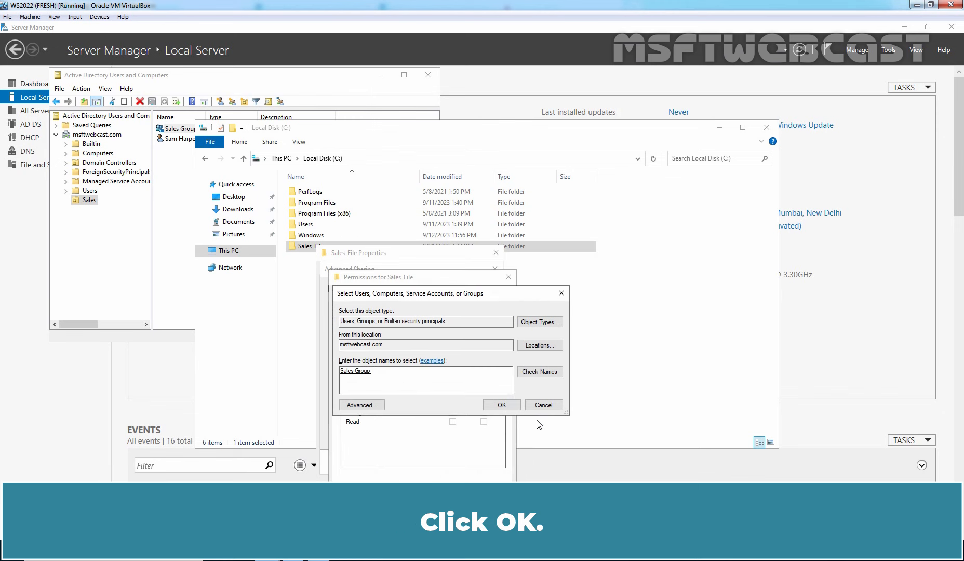
{"action": "left_click", "coordinate": [502, 405]}
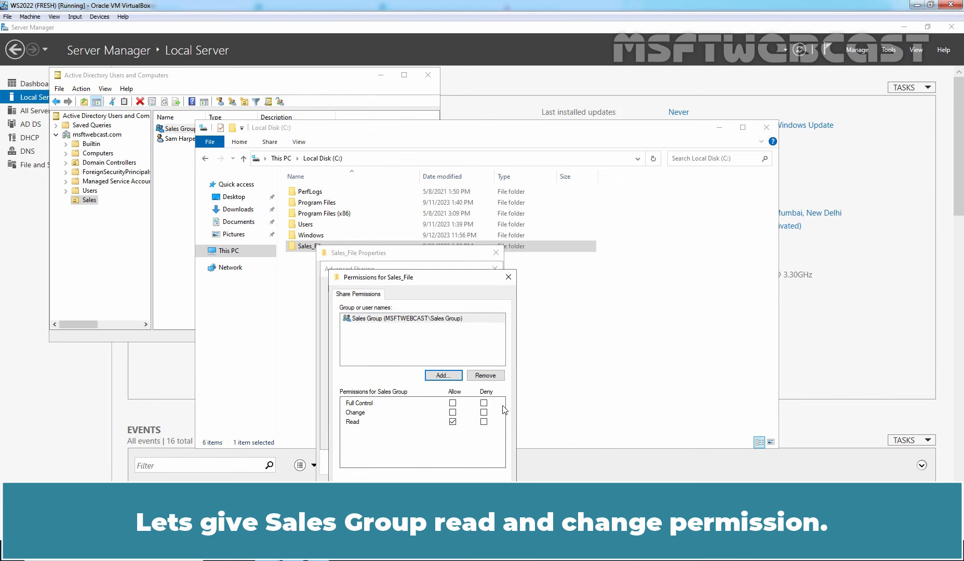
{"action": "left_click", "coordinate": [453, 412]}
{"action": "left_click", "coordinate": [493, 493]}
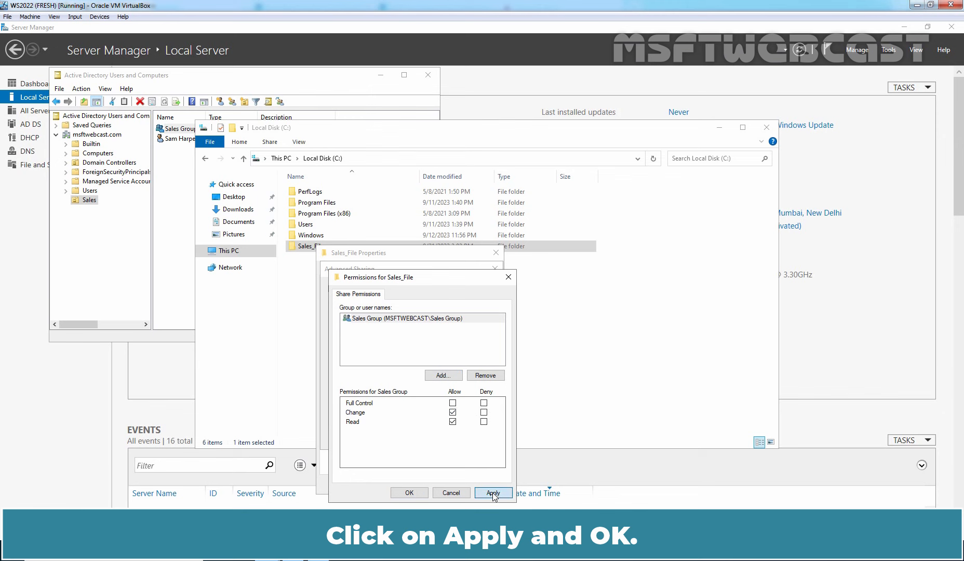
{"action": "left_click", "coordinate": [410, 492]}
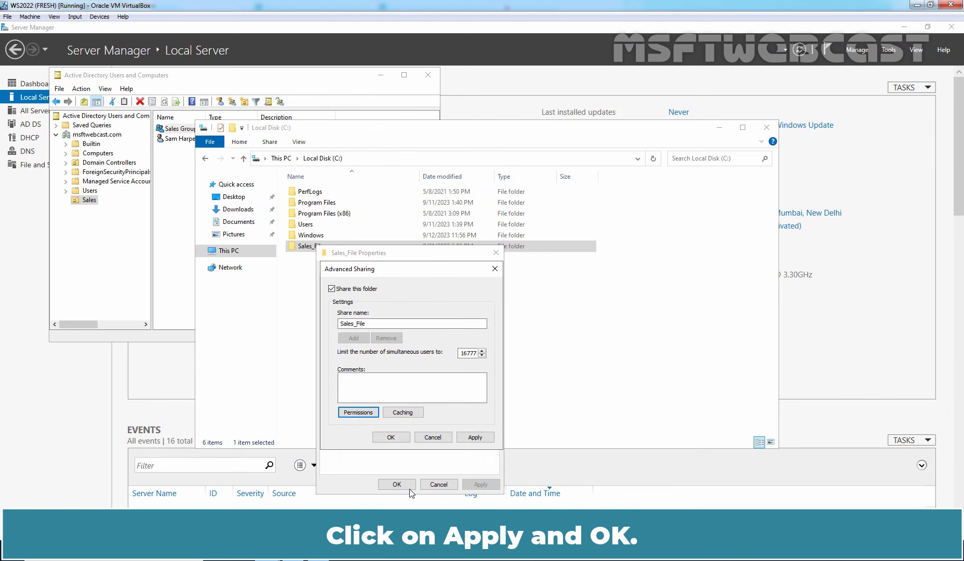
Apply the advanced sharing so Sales_File is shared at \\WS2022-DC01\Sales_File, then close its properties.
{"action": "left_click", "coordinate": [475, 436]}
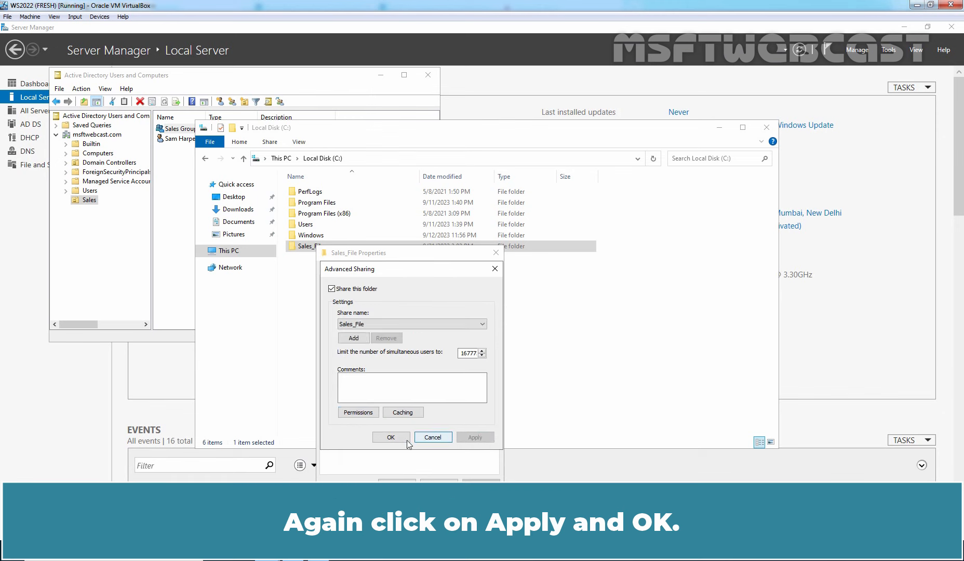
{"action": "left_click", "coordinate": [391, 438]}
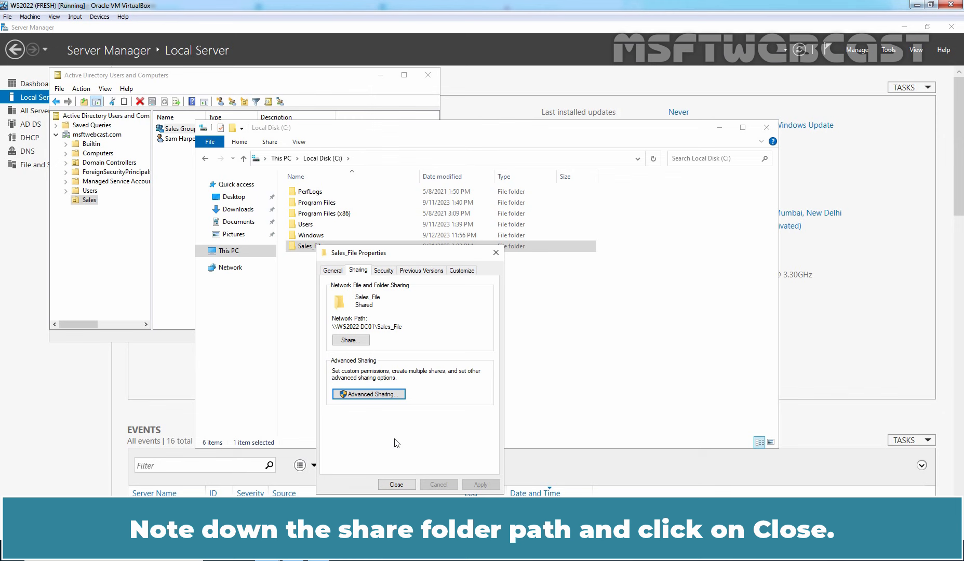
{"action": "left_click", "coordinate": [389, 485]}
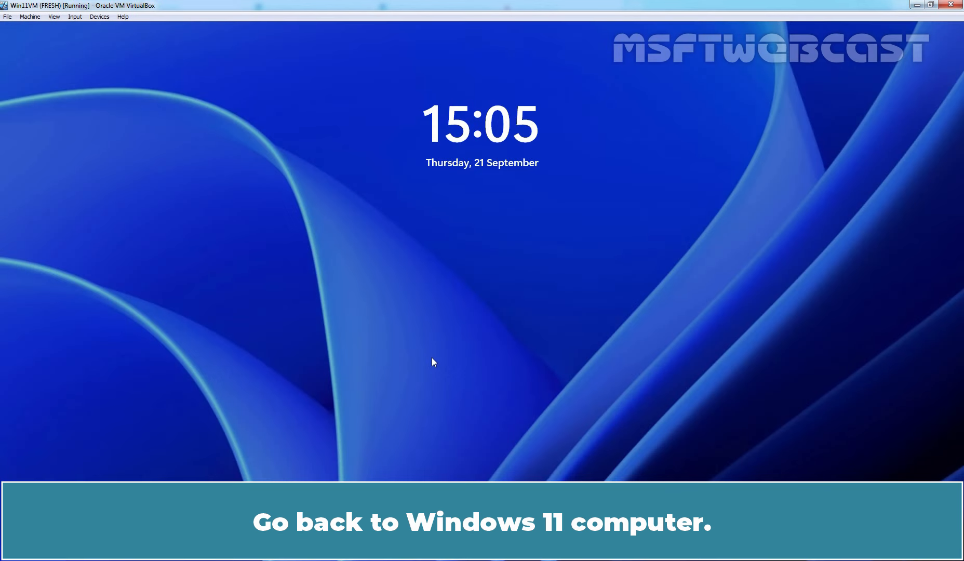
Unlock Windows 11 with the domain user's password and dismiss the Start menu to the desktop.
{"action": "left_click", "coordinate": [432, 358]}
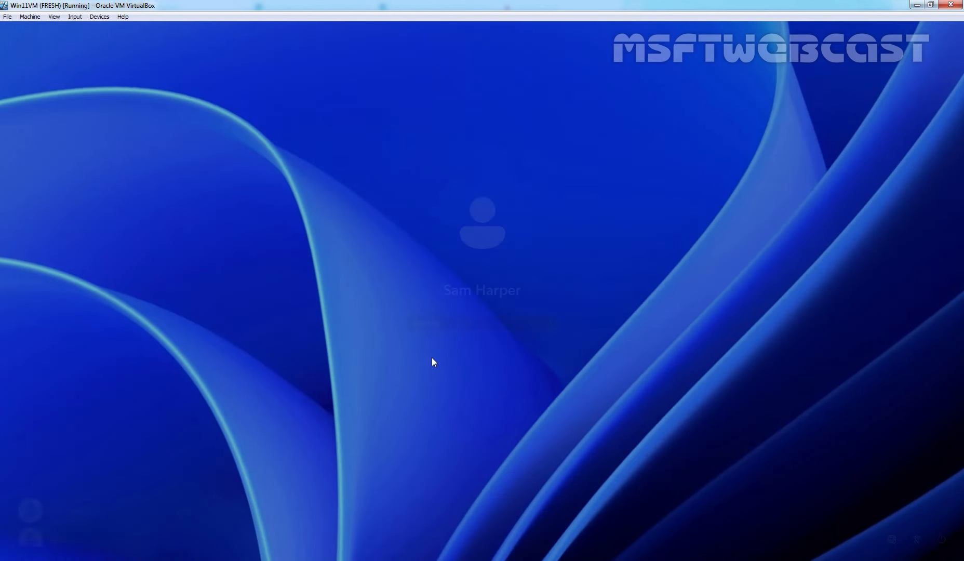
{"action": "type", "text": "••••••••"}
{"action": "key", "text": "Return"}
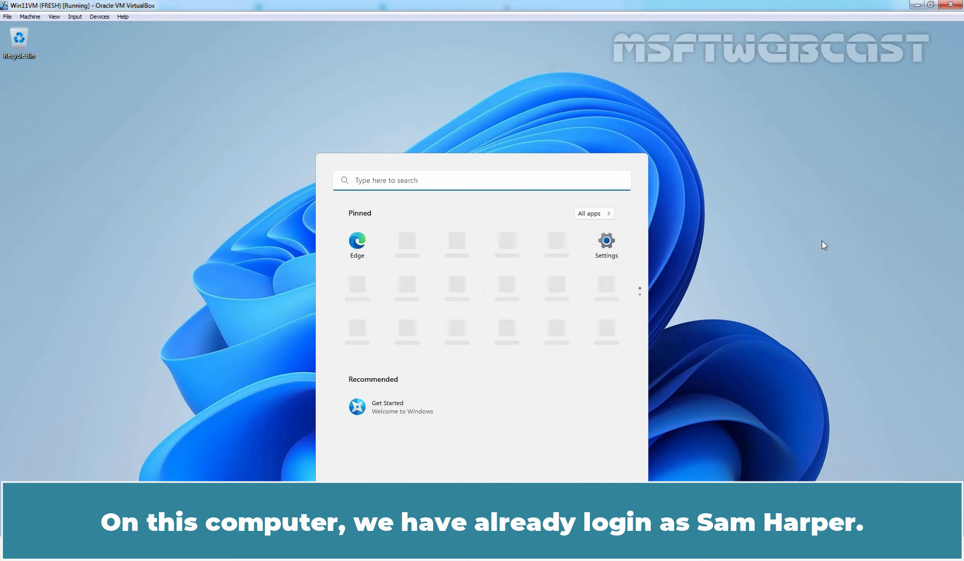
{"action": "left_click", "coordinate": [822, 241]}
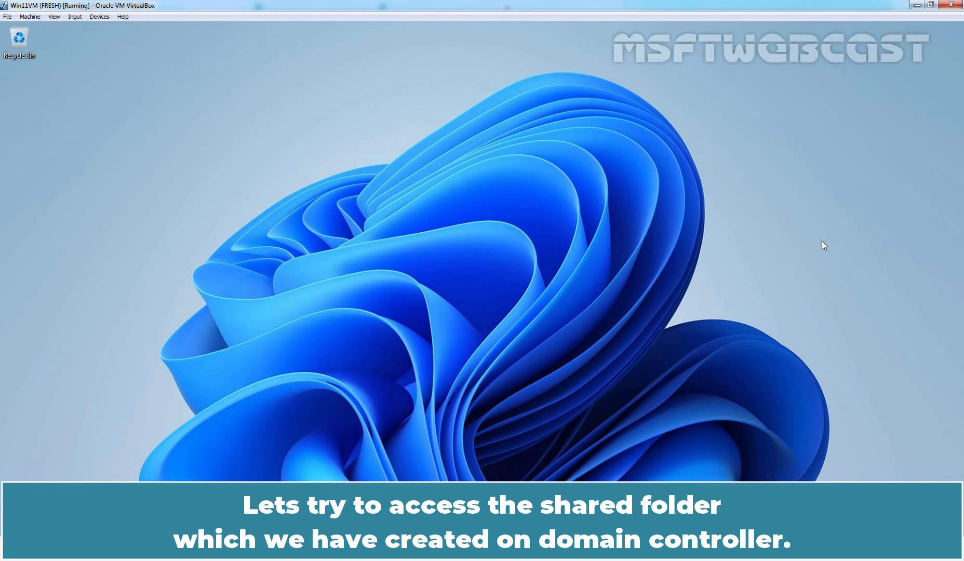
Run \\ws2022-dc01, try the Sales_File share, and dismiss the access-denied Network Error.
{"action": "key", "text": "super+r"}
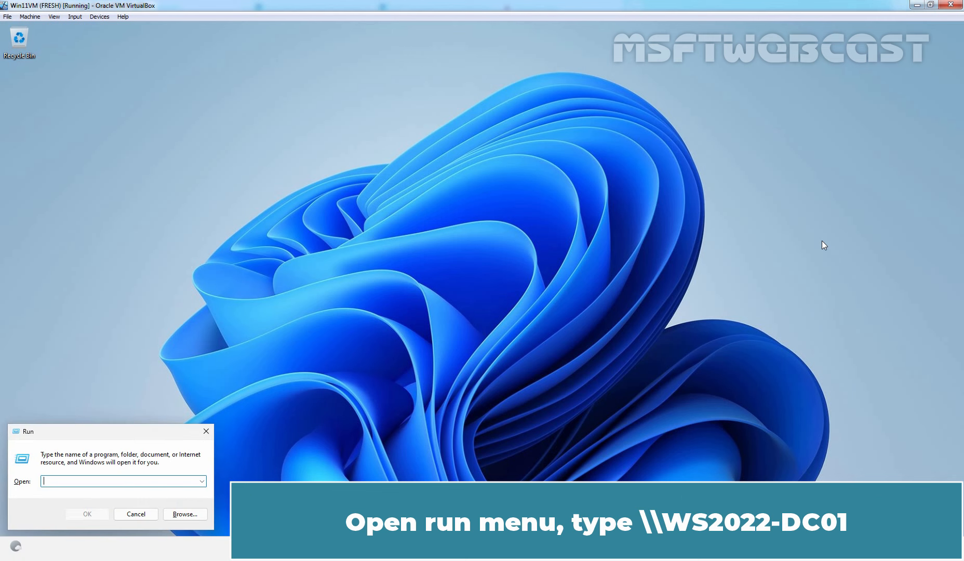
{"action": "type", "text": "\\\\ws2022-dc01"}
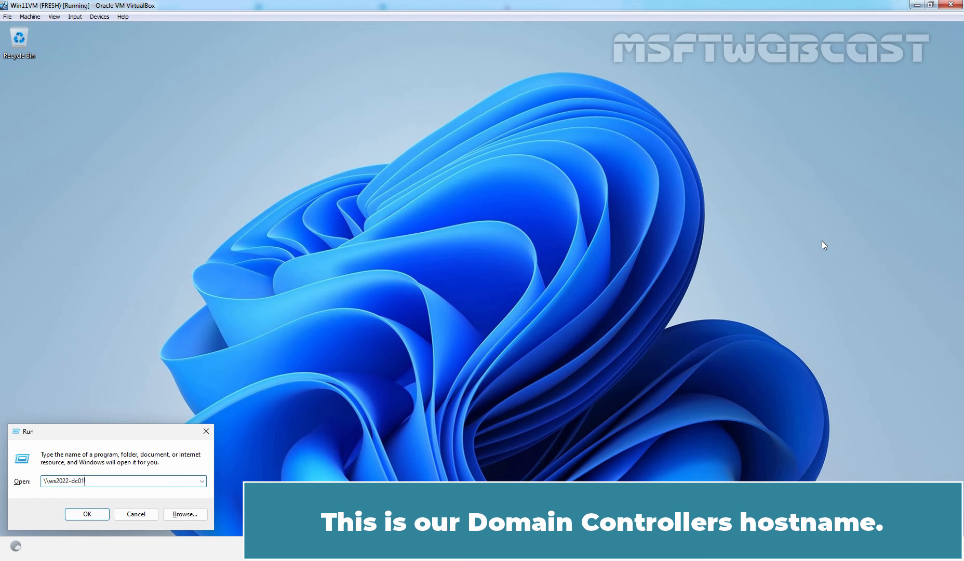
{"action": "key", "text": "Return"}
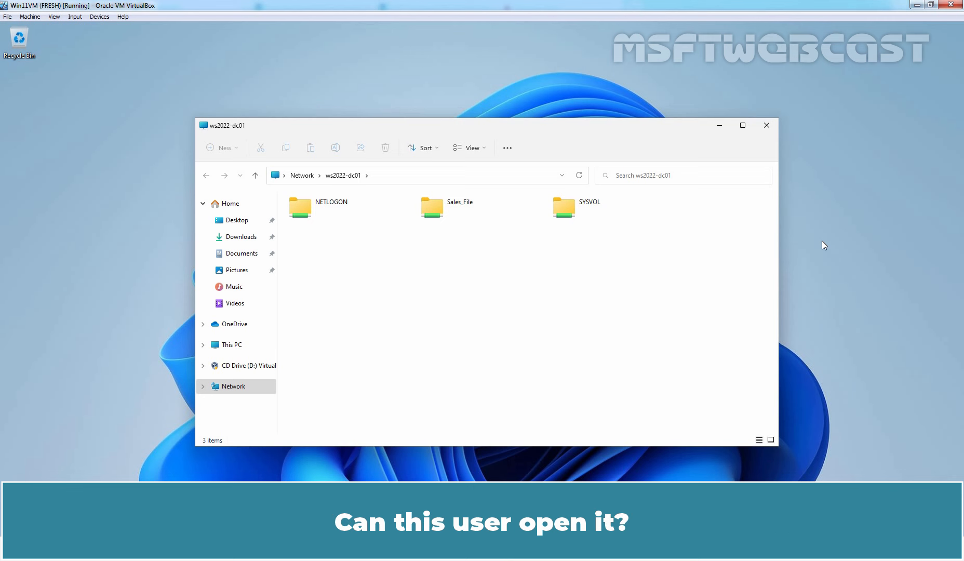
{"action": "double_click", "coordinate": [451, 213]}
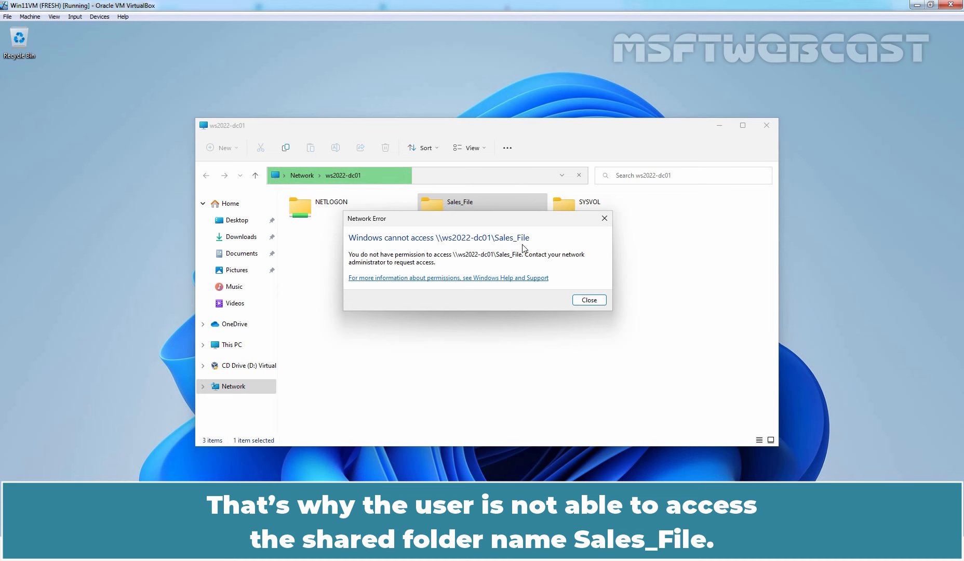
{"action": "left_click", "coordinate": [589, 301]}
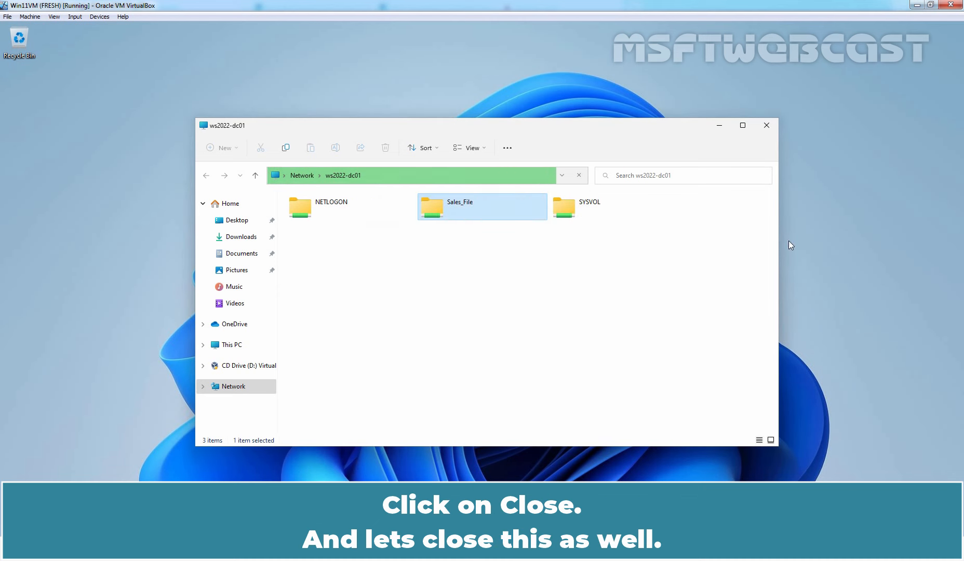
Close the ws2022-dc01 window and open Sales Group's Properties to the Members tab in Active Directory.
{"action": "left_click", "coordinate": [770, 125]}
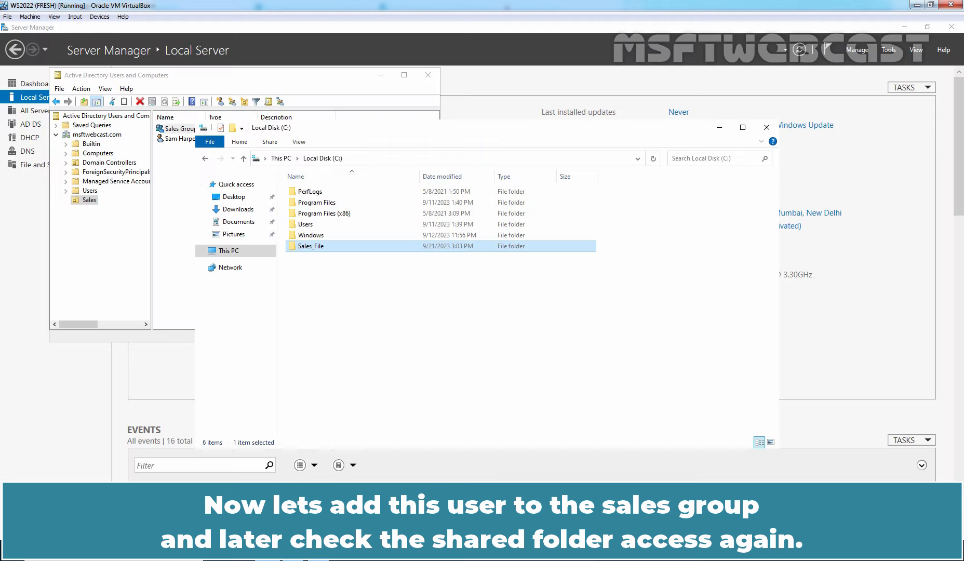
{"action": "left_click", "coordinate": [183, 226]}
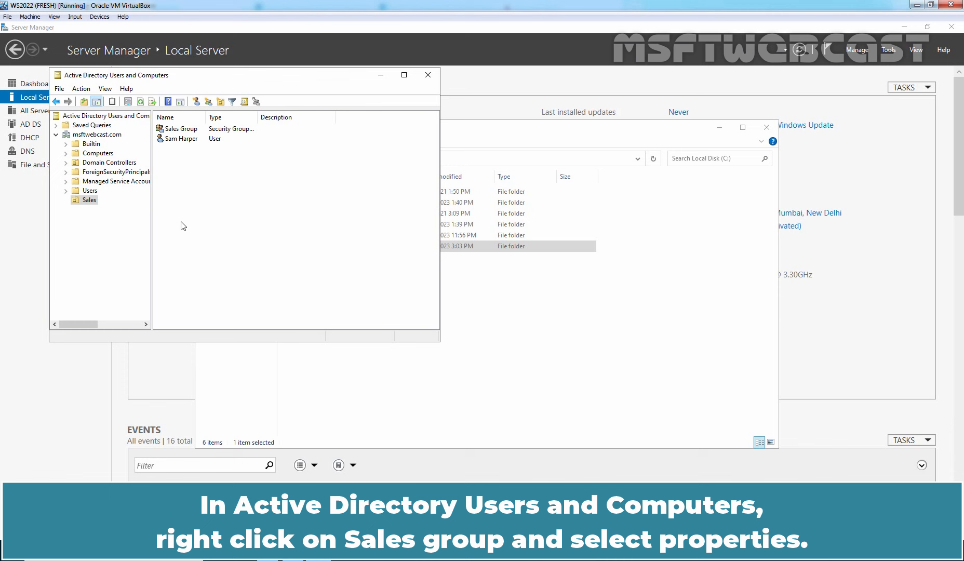
{"action": "left_click", "coordinate": [195, 131]}
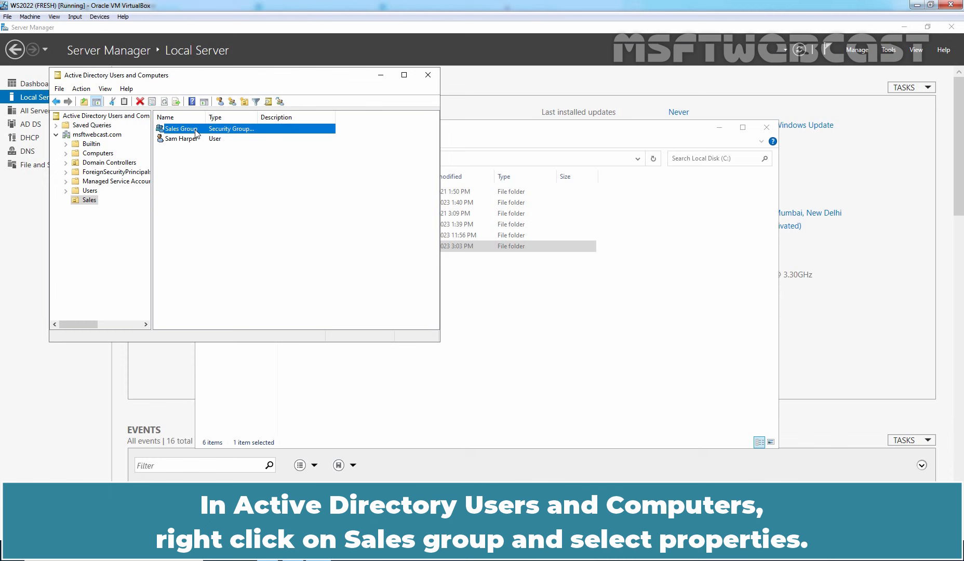
{"action": "right_click", "coordinate": [197, 134]}
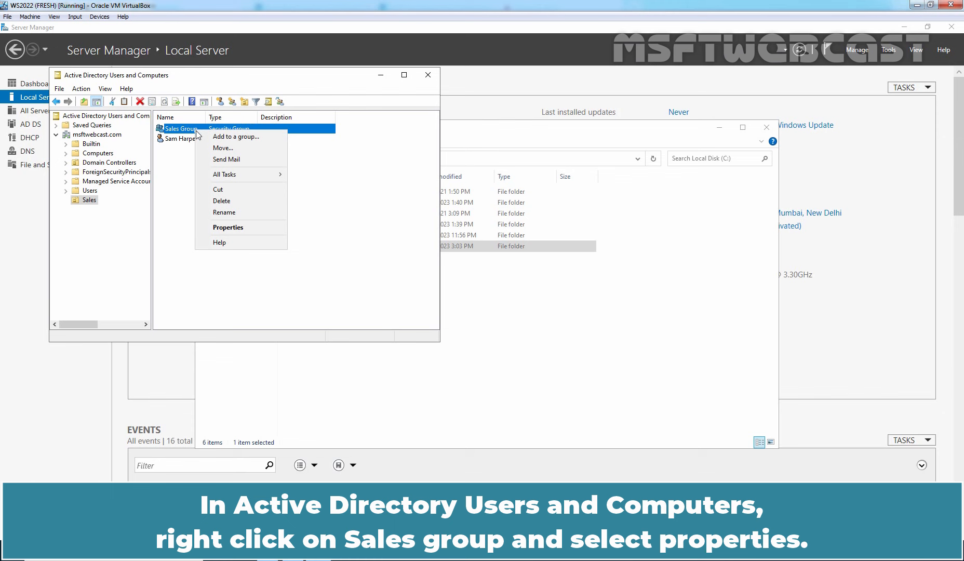
{"action": "left_click", "coordinate": [245, 227]}
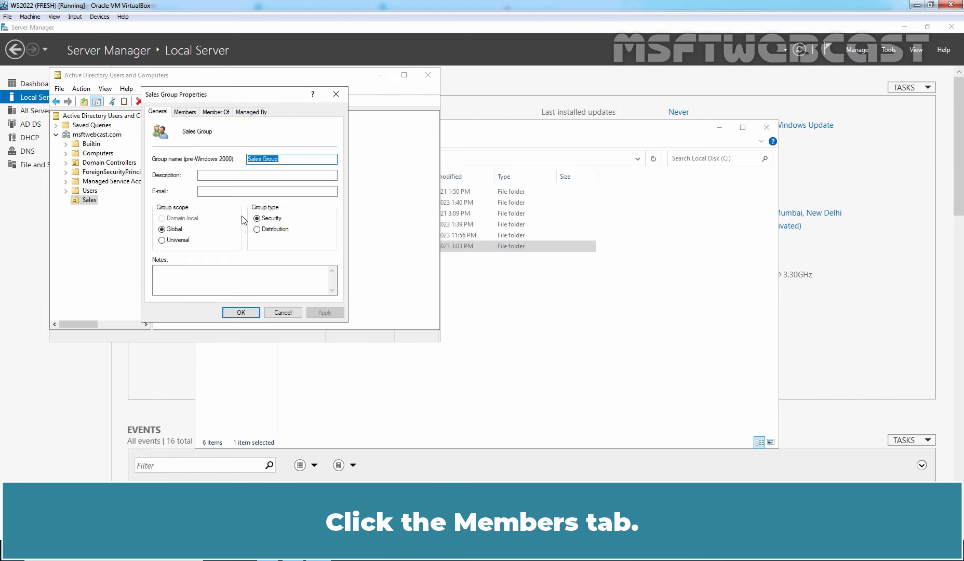
{"action": "left_click", "coordinate": [190, 113]}
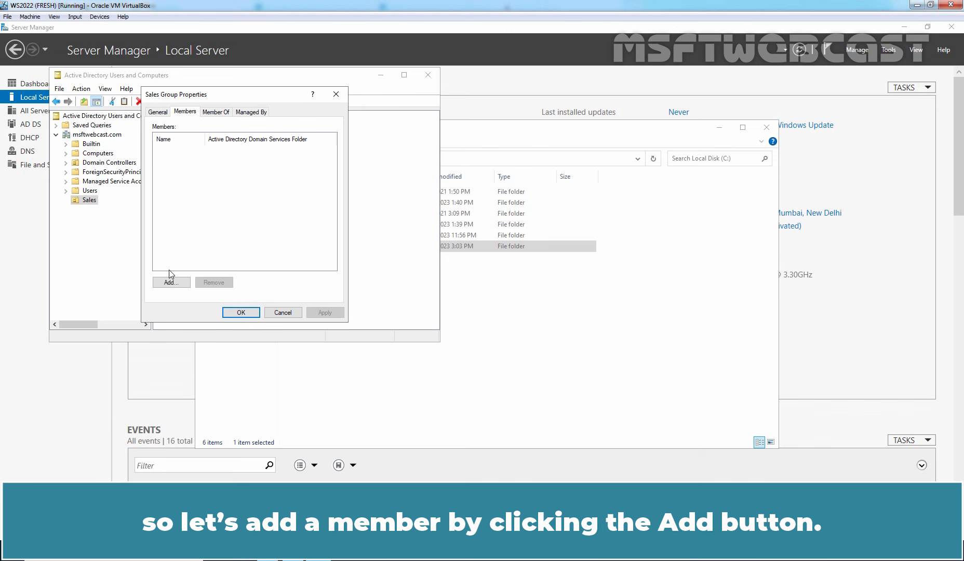
Find the domain user through Advanced search, add them as a Sales Group member, and save.
{"action": "left_click", "coordinate": [171, 283]}
{"action": "left_click", "coordinate": [173, 227]}
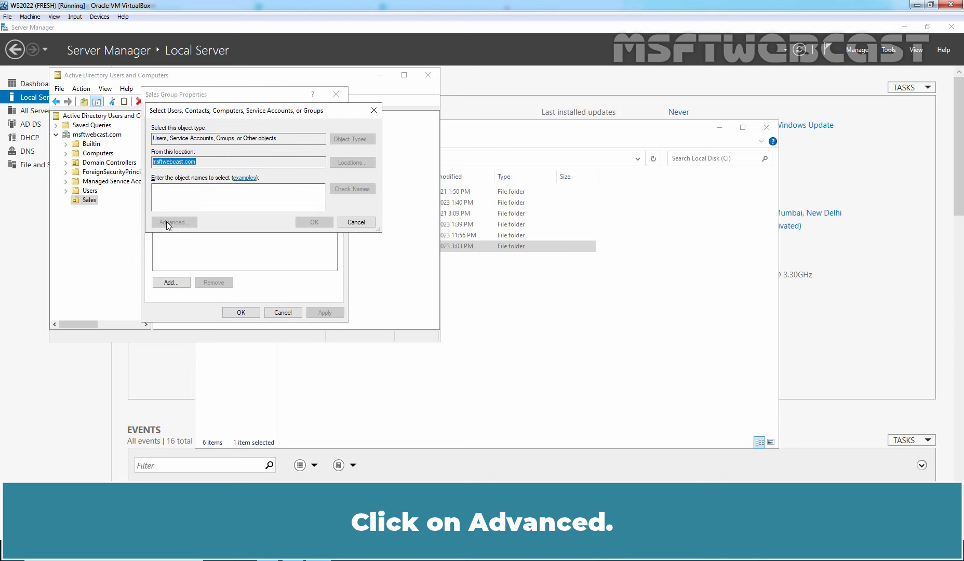
{"action": "left_click", "coordinate": [390, 224]}
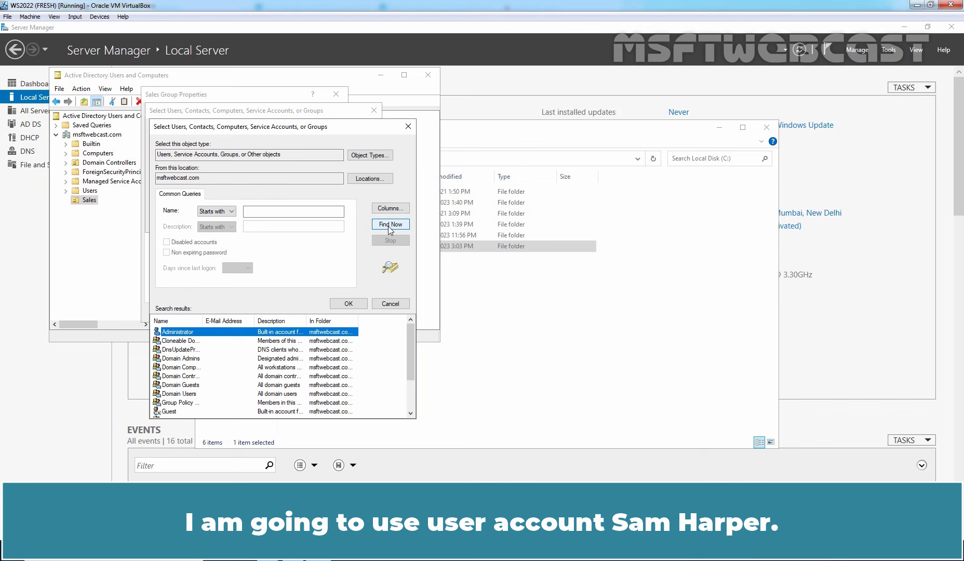
{"action": "key", "text": "s"}
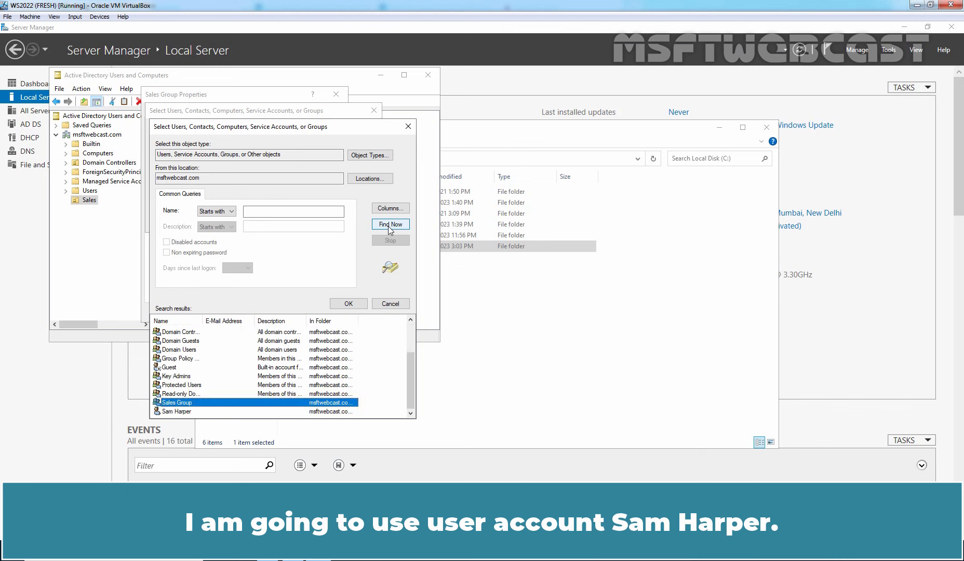
{"action": "left_click", "coordinate": [185, 412]}
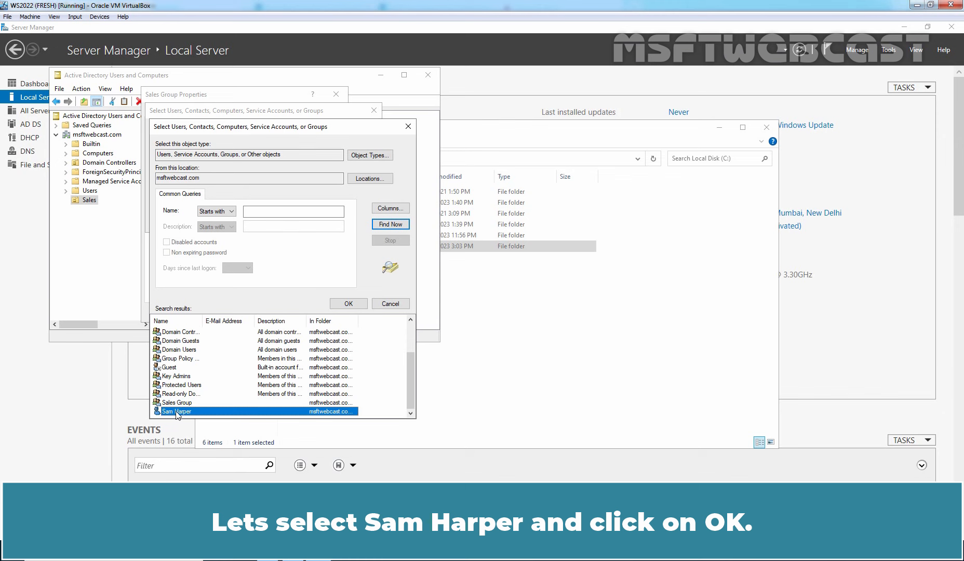
{"action": "left_click", "coordinate": [349, 304]}
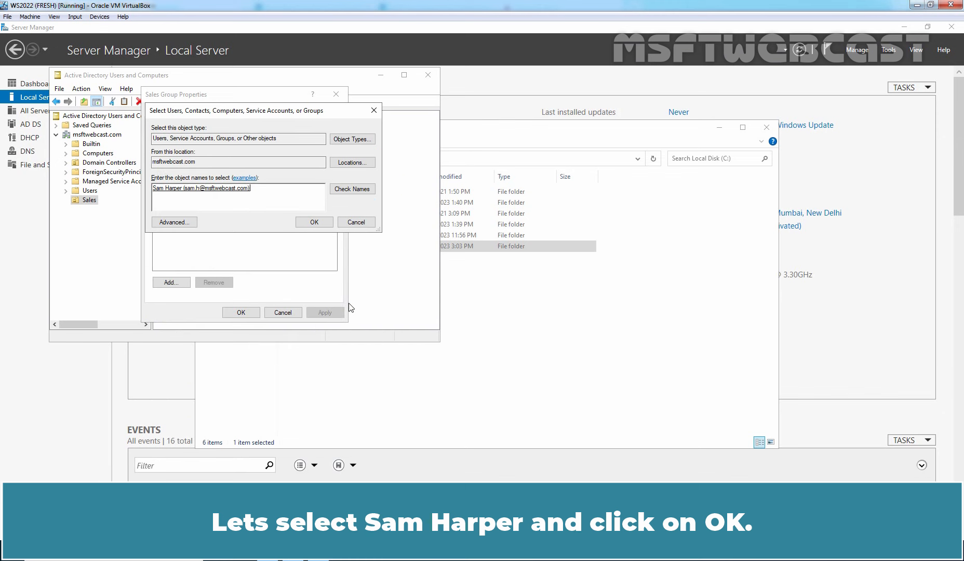
{"action": "left_click", "coordinate": [314, 222]}
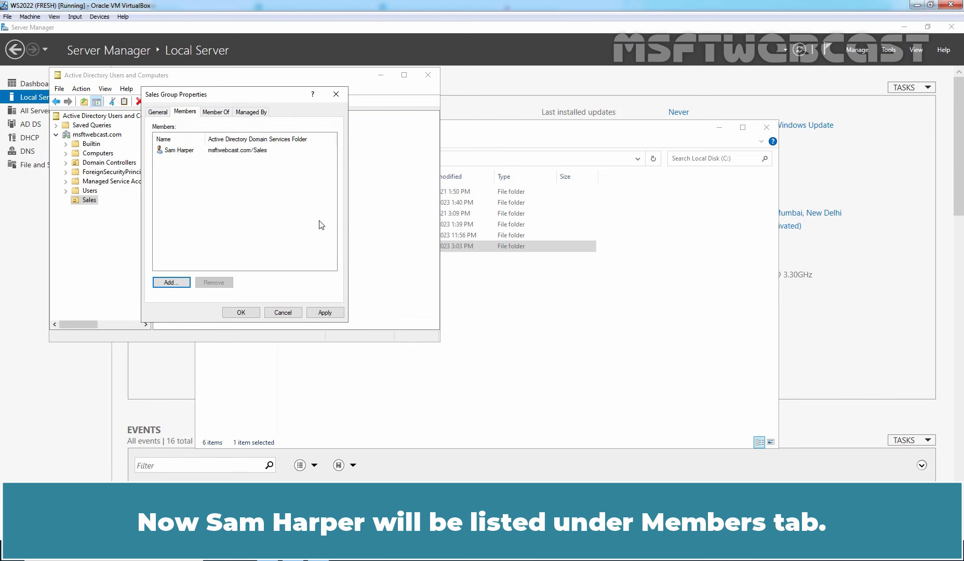
{"action": "left_click", "coordinate": [325, 312]}
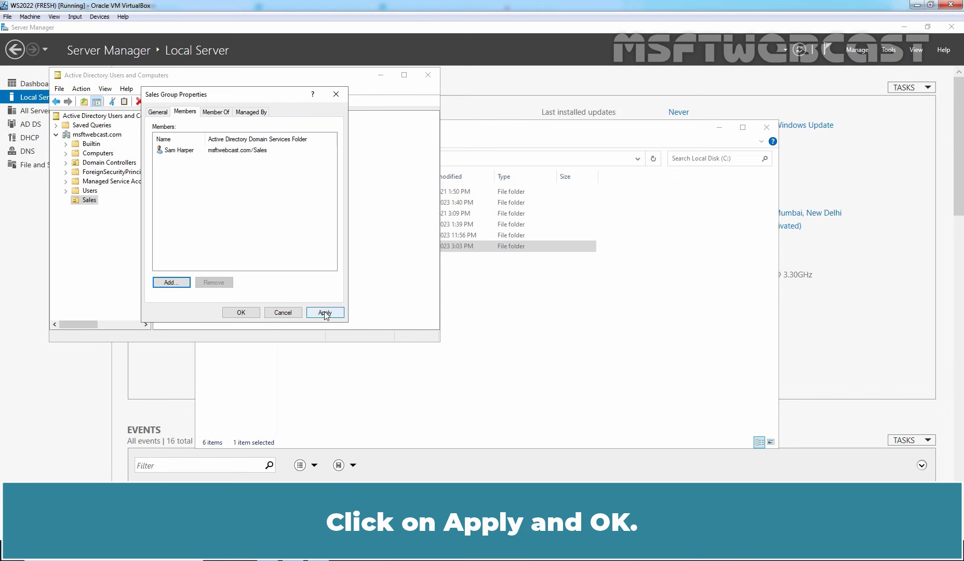
{"action": "left_click", "coordinate": [241, 312]}
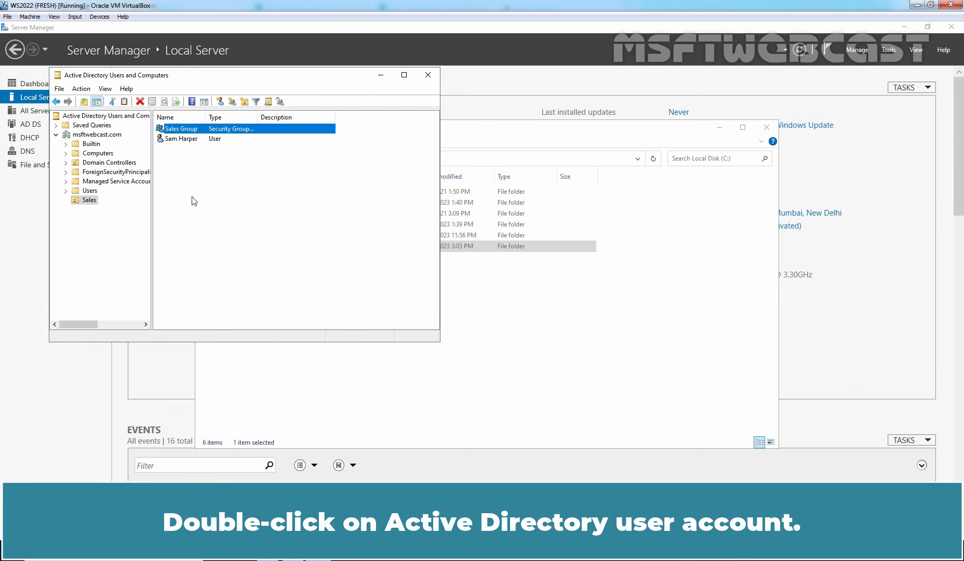
Check the domain user's Member Of tab and browse all domain groups, cancelling without adding any.
{"action": "double_click", "coordinate": [178, 139]}
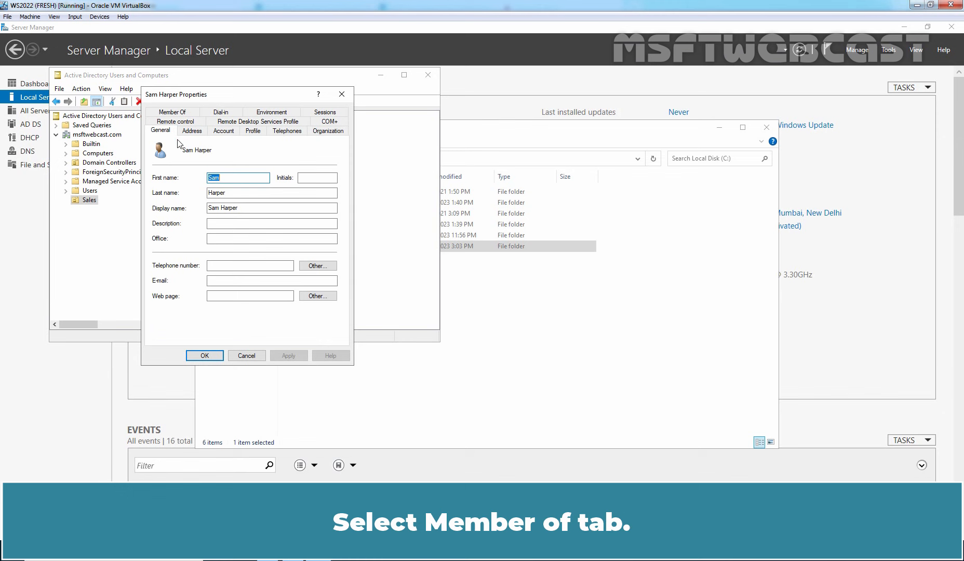
{"action": "left_click", "coordinate": [182, 112]}
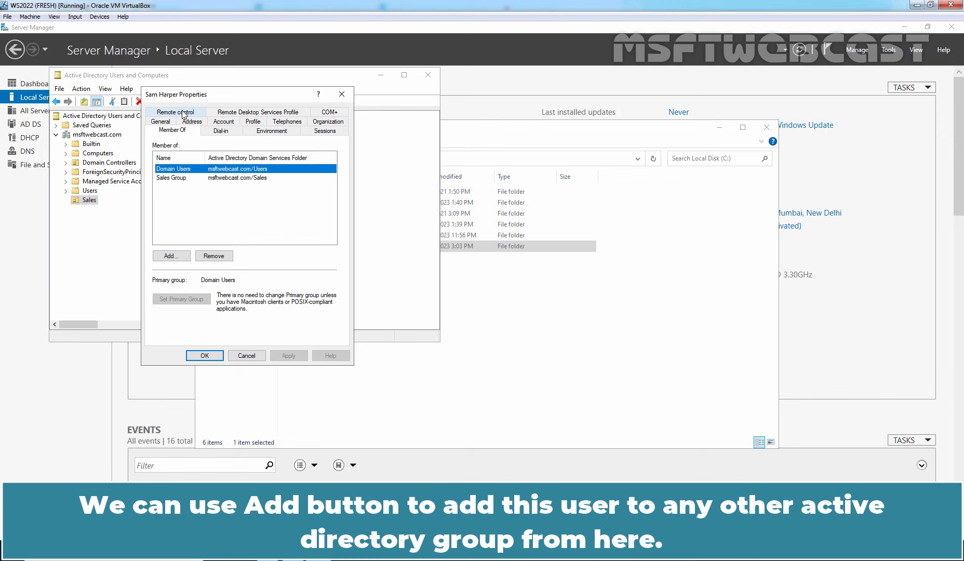
{"action": "left_click", "coordinate": [178, 258]}
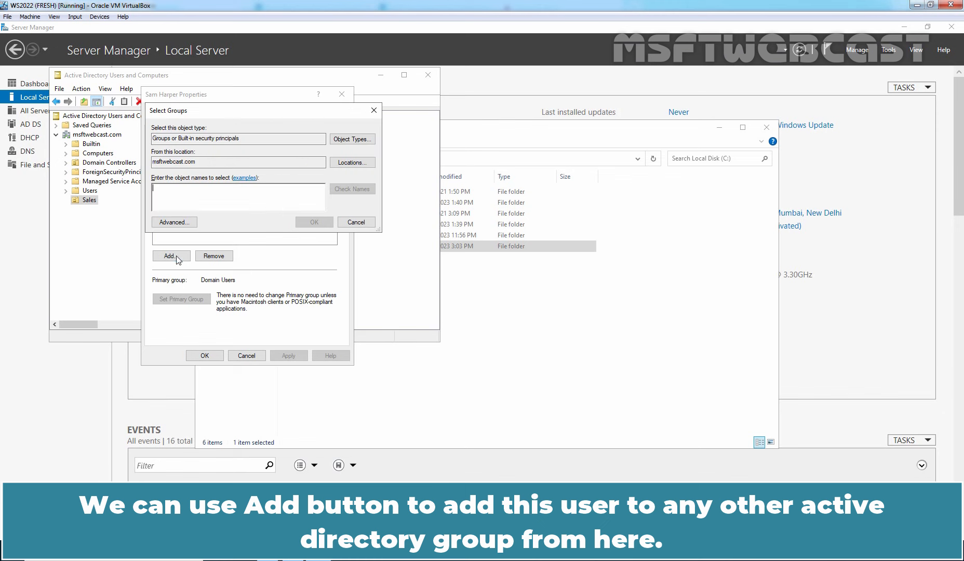
{"action": "left_click", "coordinate": [167, 224]}
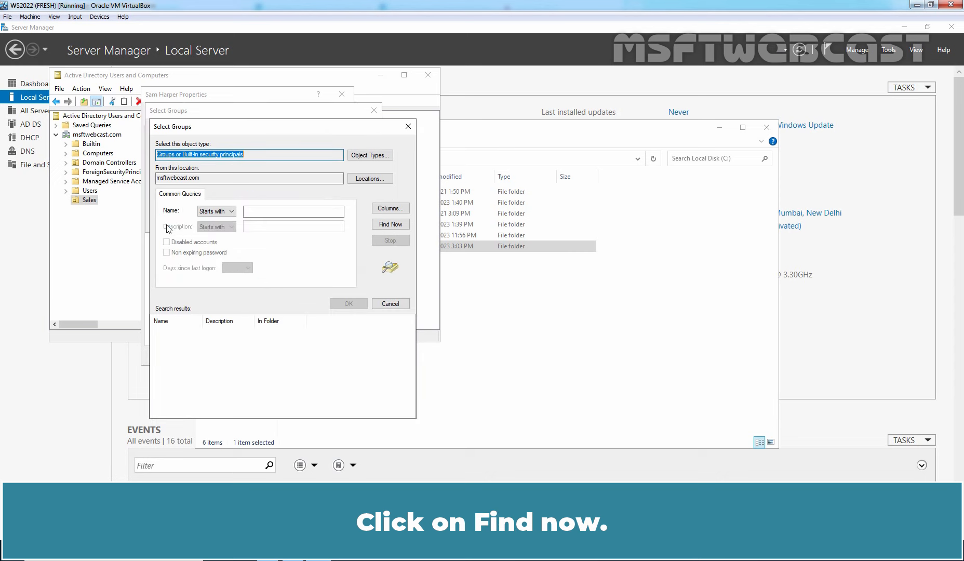
{"action": "left_click", "coordinate": [395, 224]}
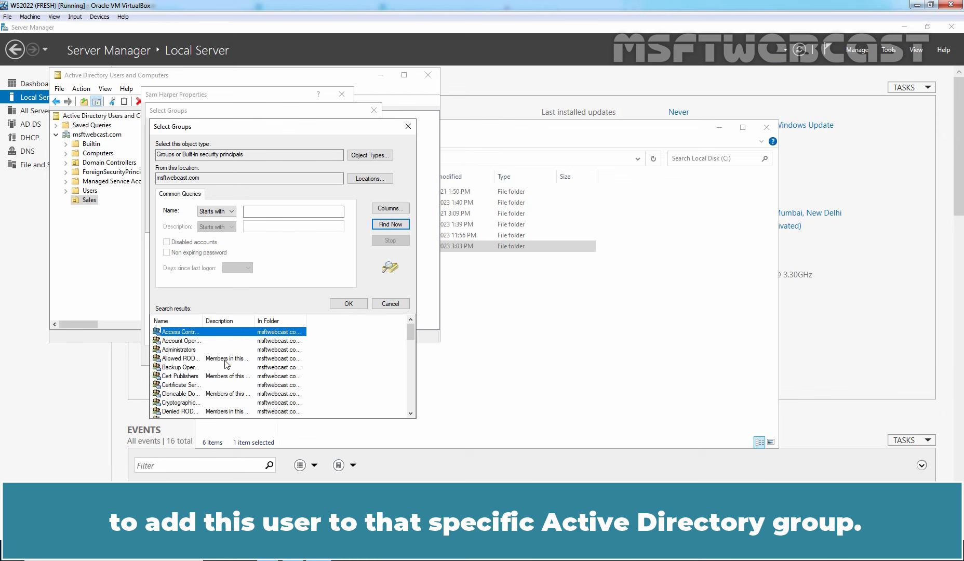
{"action": "left_click", "coordinate": [390, 303]}
{"action": "left_click", "coordinate": [363, 221]}
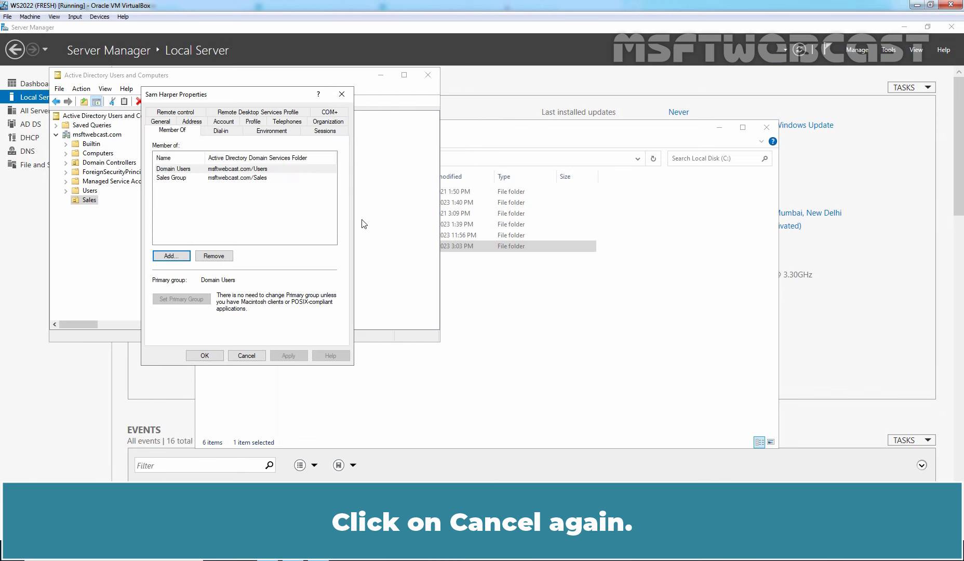
Cancel the domain user's Properties dialog without making changes.
{"action": "left_click", "coordinate": [250, 353]}
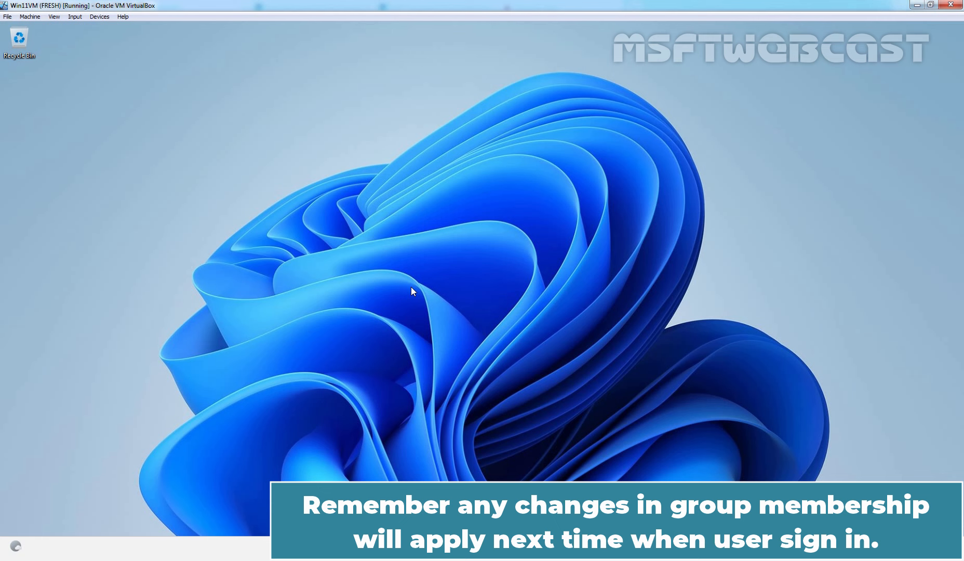
Sign out using the logoff command and sign back in with the domain user's password.
{"action": "key", "text": "super+r"}
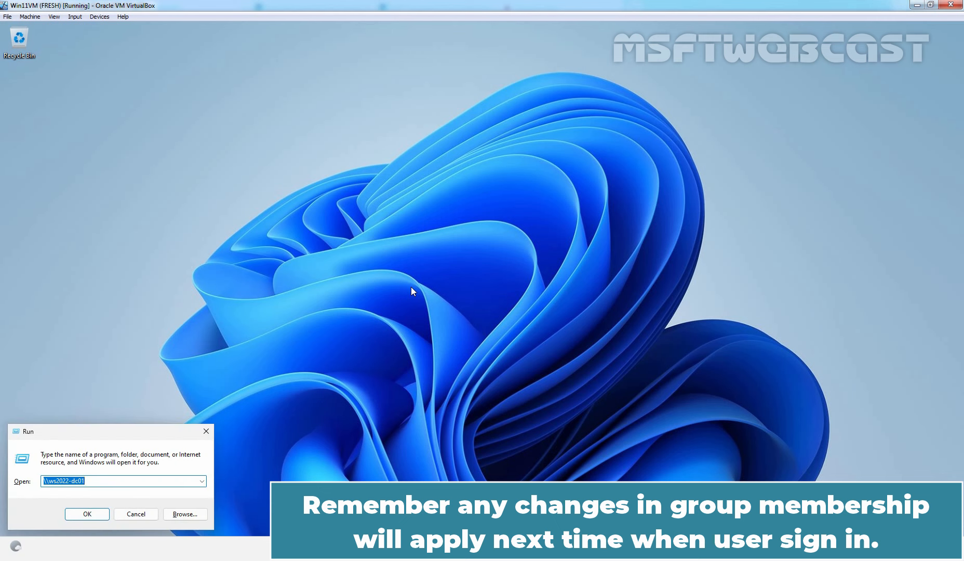
{"action": "type", "text": "logoff"}
{"action": "key", "text": "Return"}
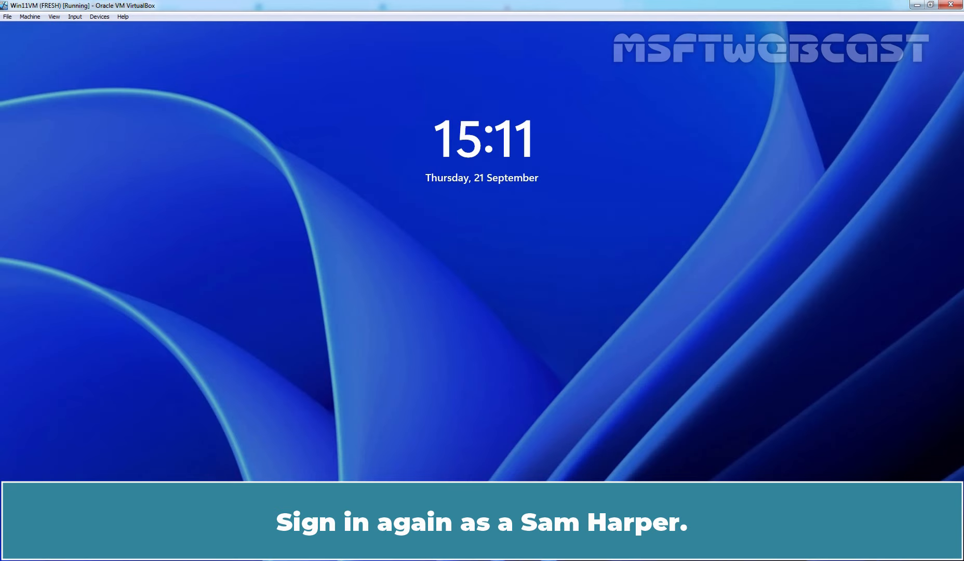
{"action": "left_click", "coordinate": [412, 287]}
{"action": "type", "text": "••••••••••"}
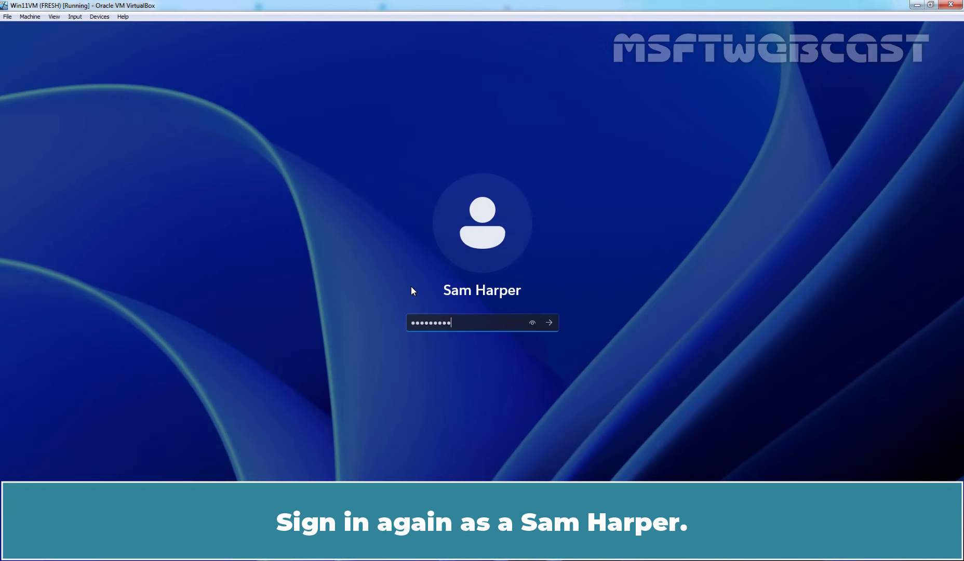
{"action": "key", "text": "Return"}
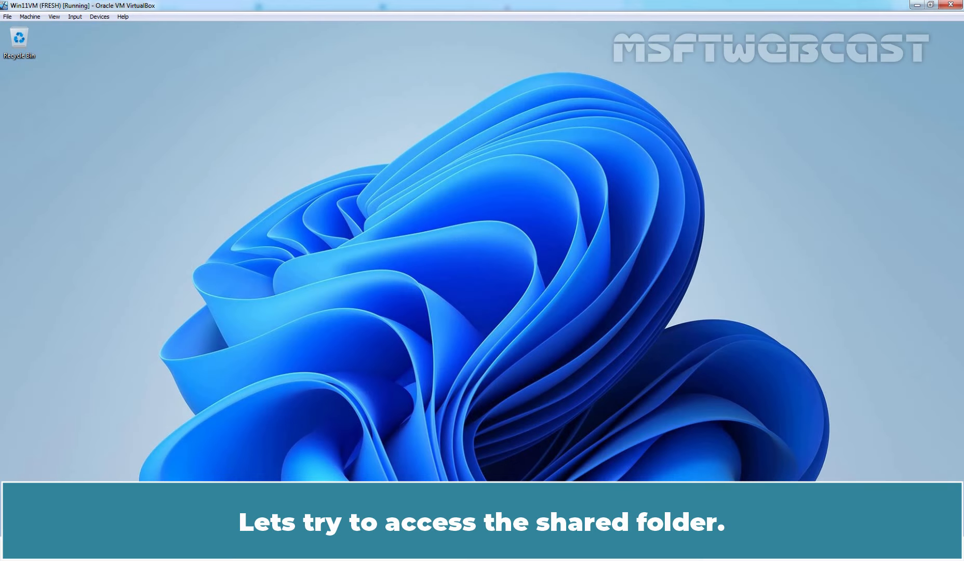
Run \\ws2022-dc01 and open the Sales_File share, which now opens as an empty folder.
{"action": "key", "text": "super+r"}
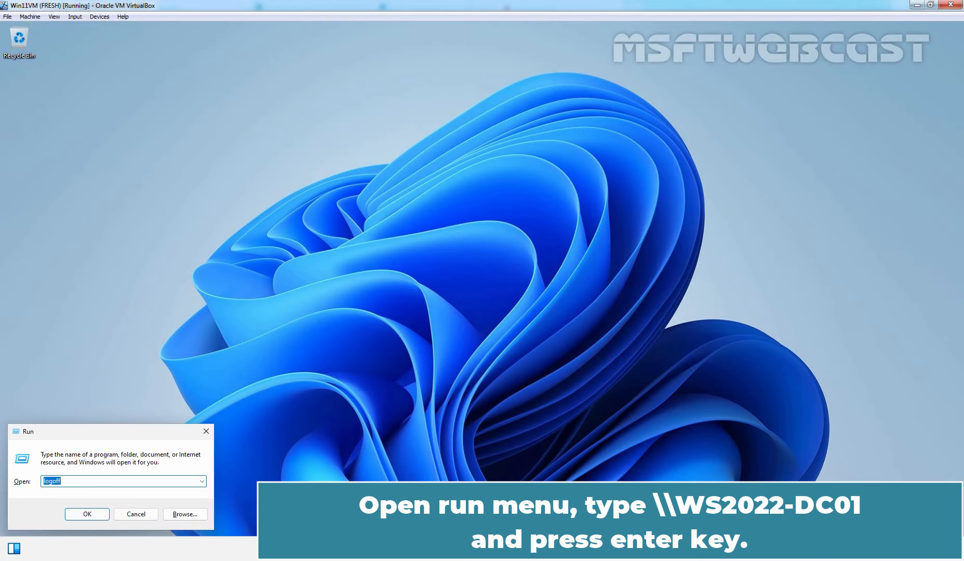
{"action": "type", "text": "\\\\ws2022-dc01"}
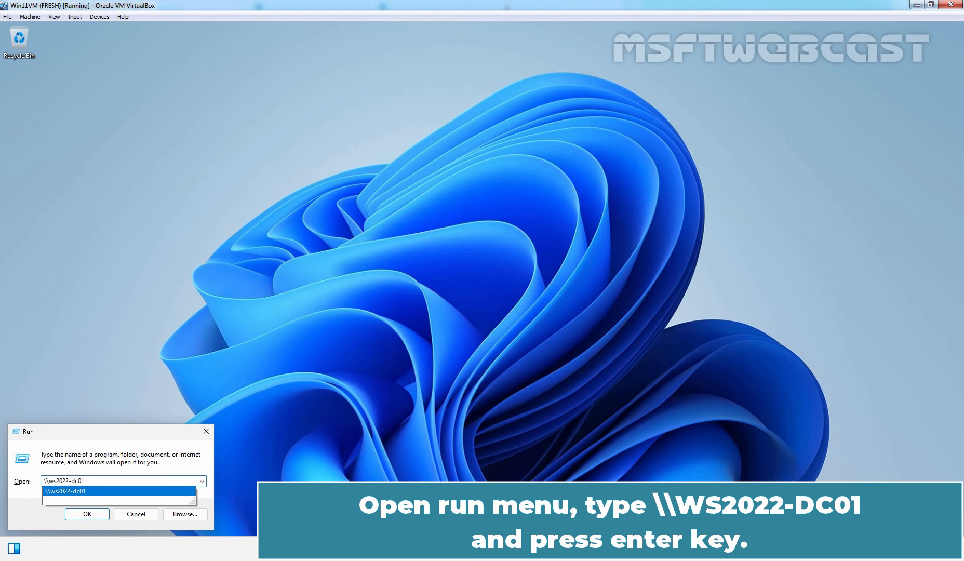
{"action": "key", "text": "Return"}
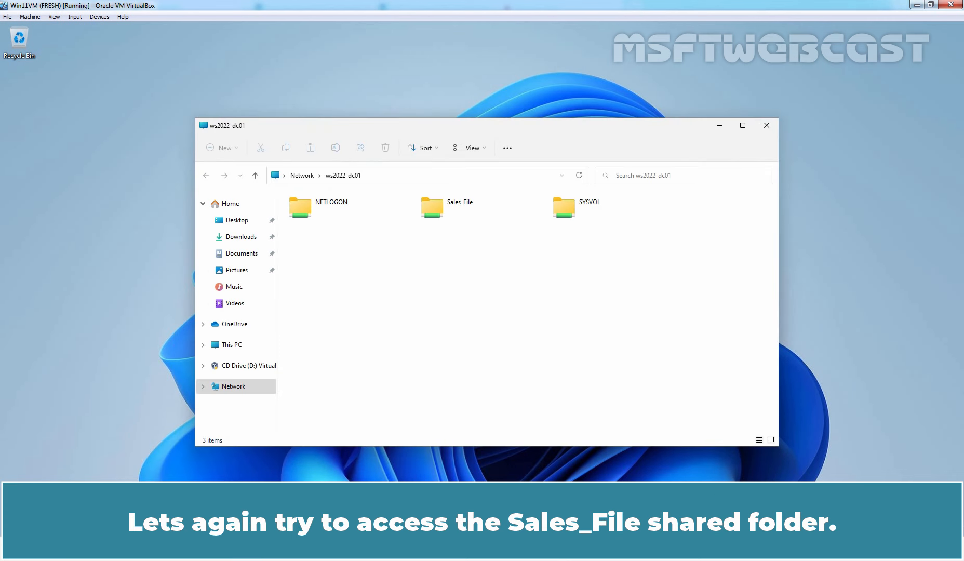
{"action": "double_click", "coordinate": [454, 212]}
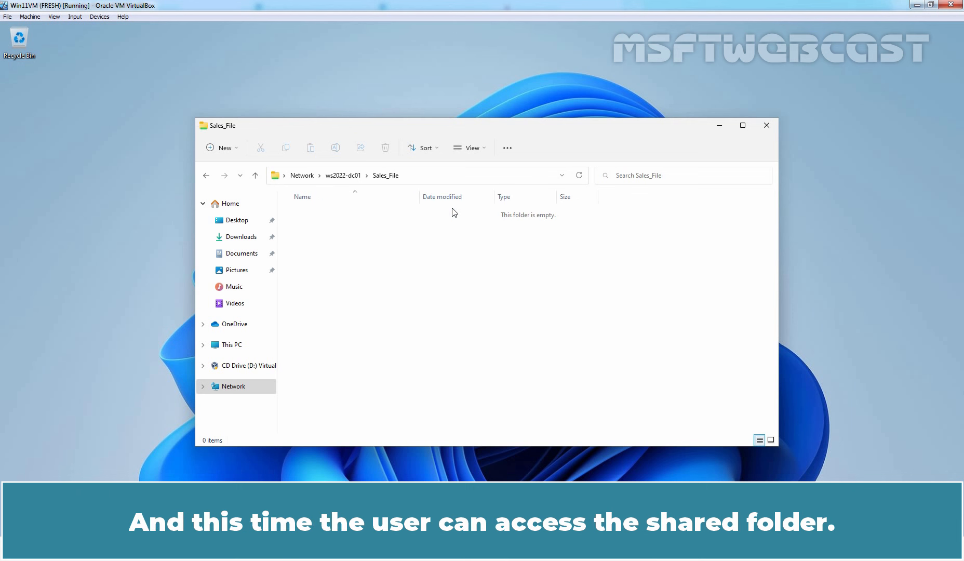